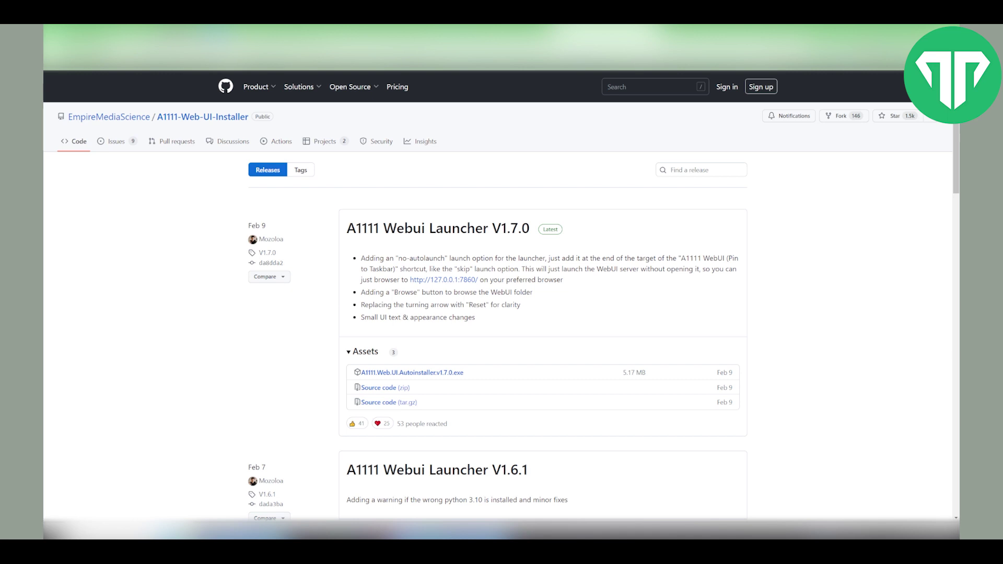
Download A1111.Web.UI.Autoinstaller.v1.7.0.exe from the latest release and complete a clean install in the default Documents subfolder.
scroll(501, 286, "down", 1)
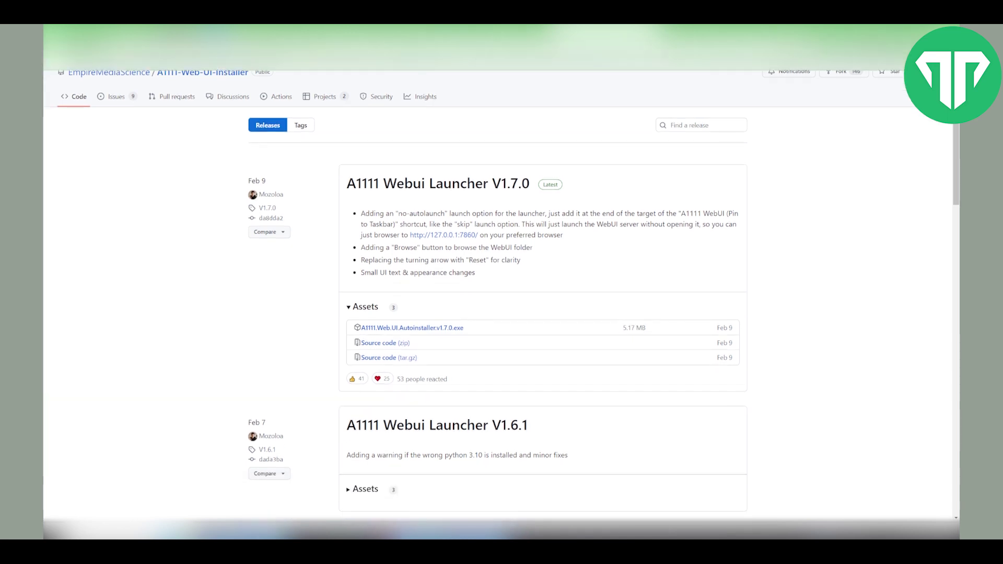
left_click_drag(464, 327, 361, 328)
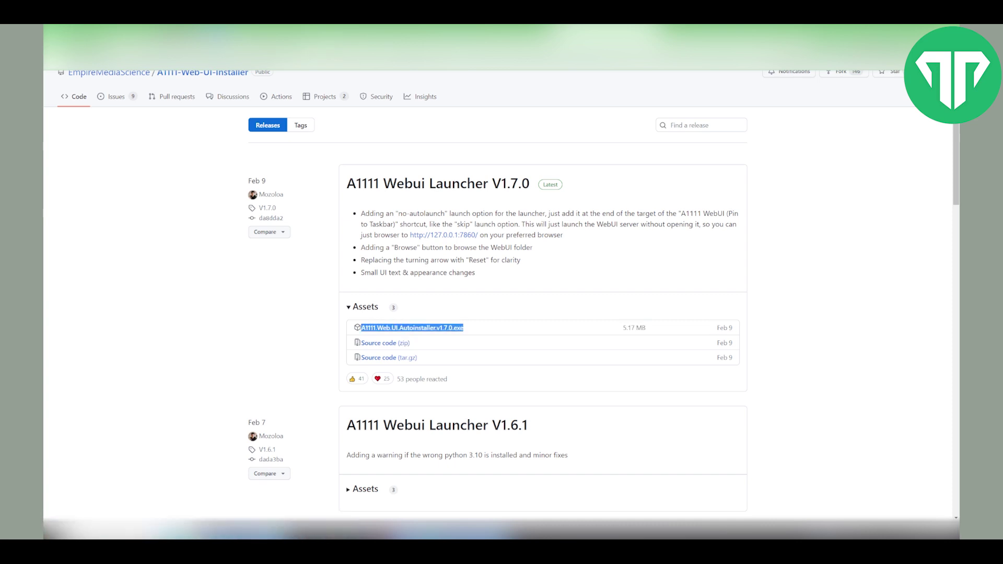
left_click(412, 328)
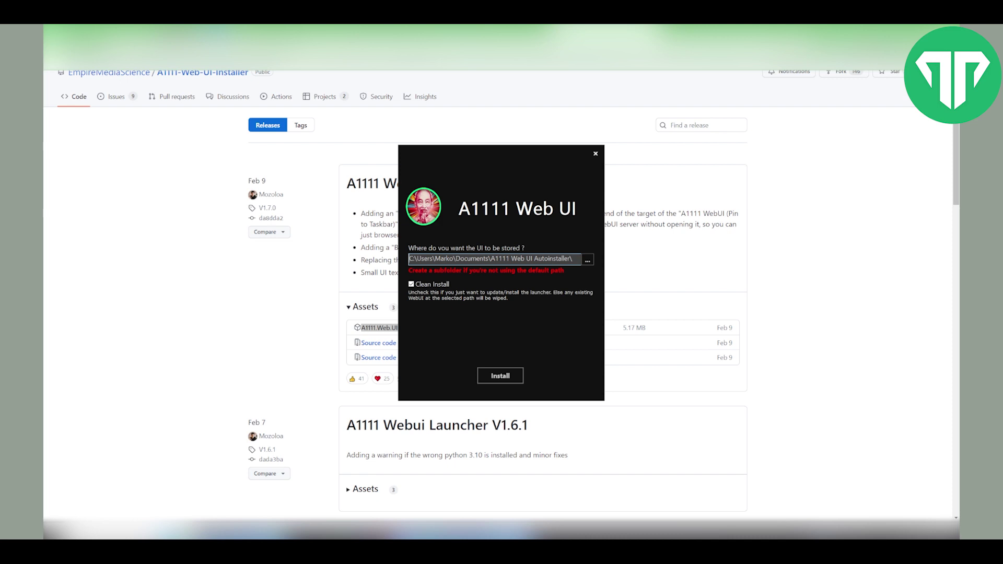
triple_click(491, 259)
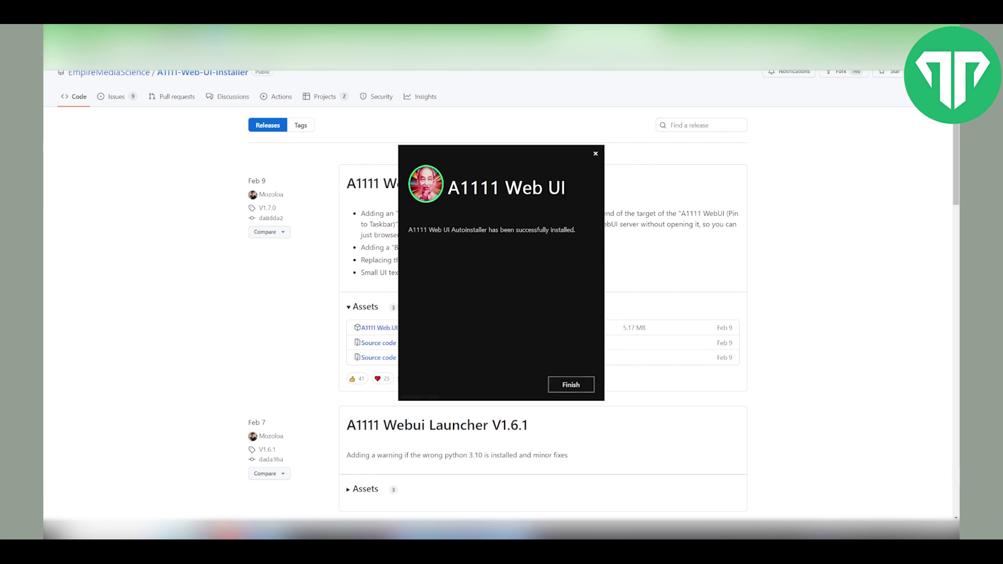
left_click(572, 385)
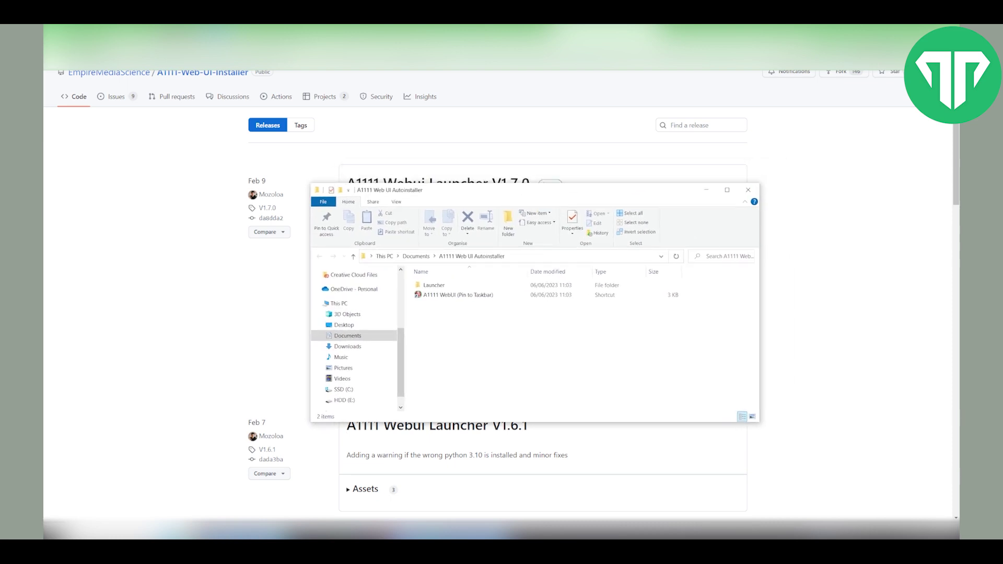
Run the A1111 WebUI (Pin to Taskbar) shortcut and dismiss the prompt about continuing with the installed Python version.
left_click_drag(635, 190, 608, 183)
left_click(430, 288)
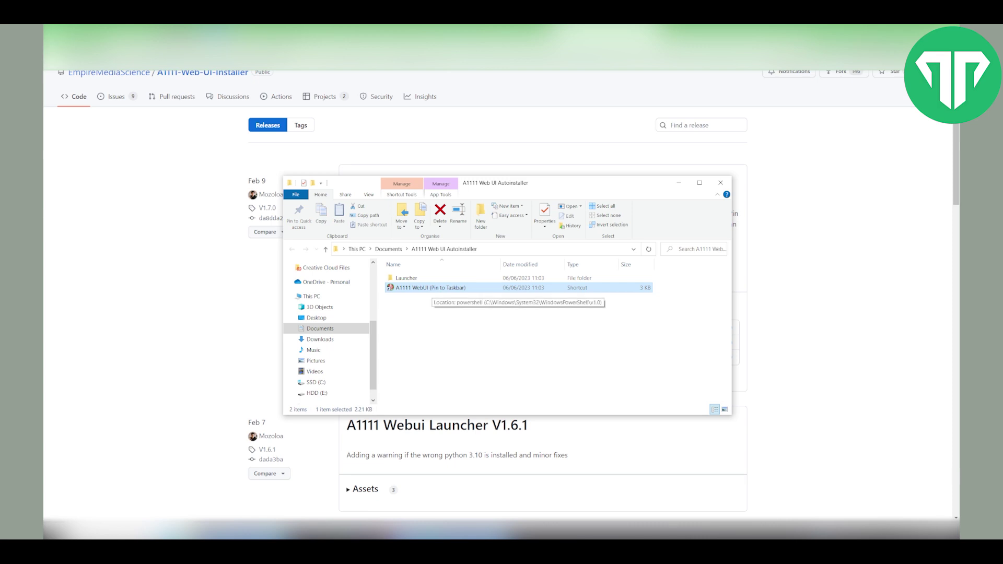
double_click(433, 288)
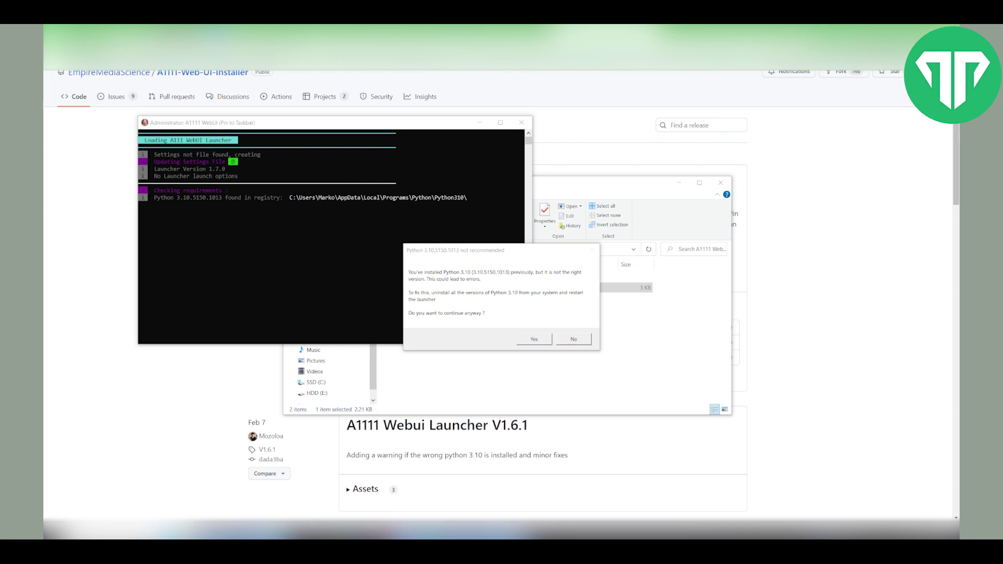
key("Escape")
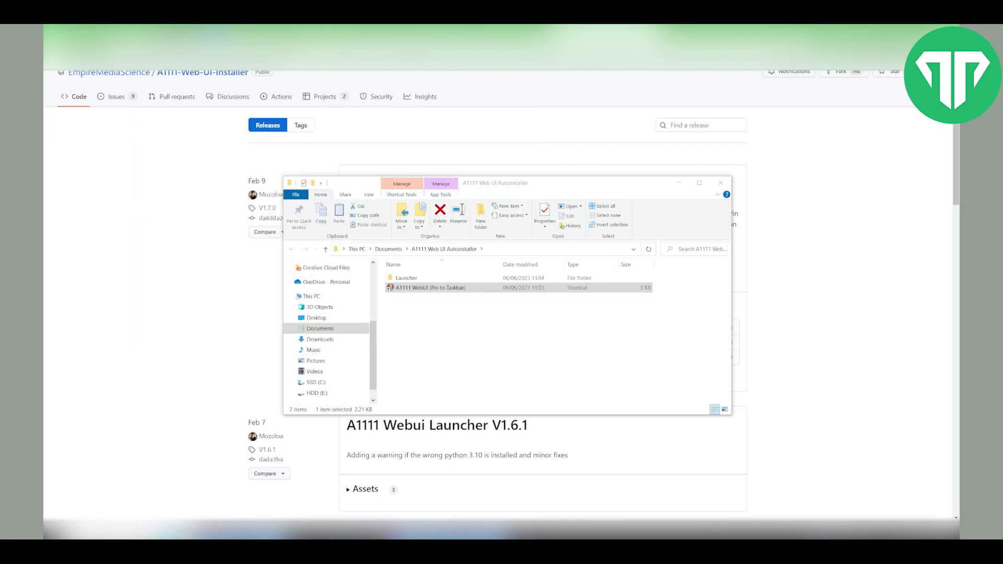
Run the A1111 WebUI (Pin to Taskbar) shortcut again and accept the download of the Stable Diffusion 1.5 base model.
double_click(431, 288)
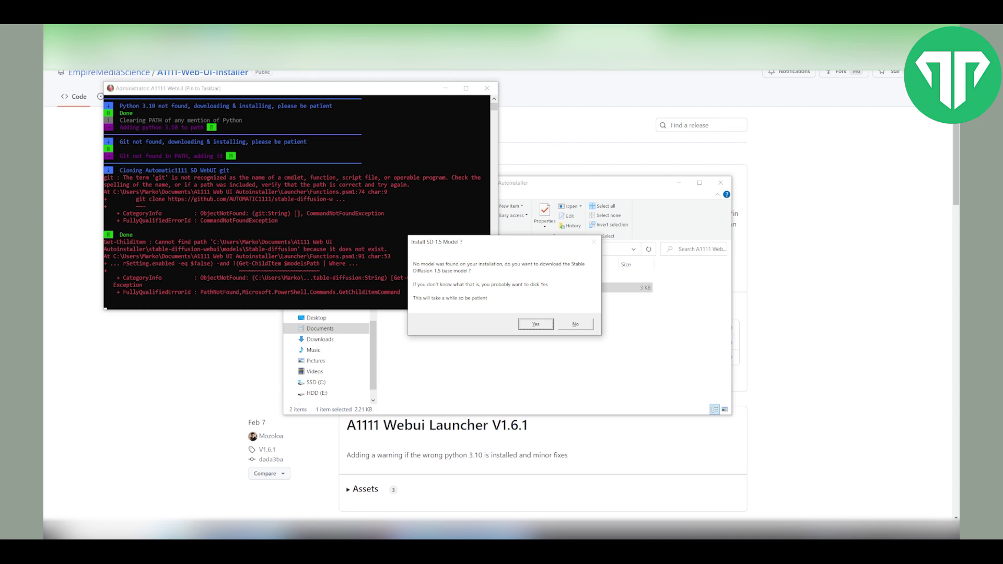
key("Return")
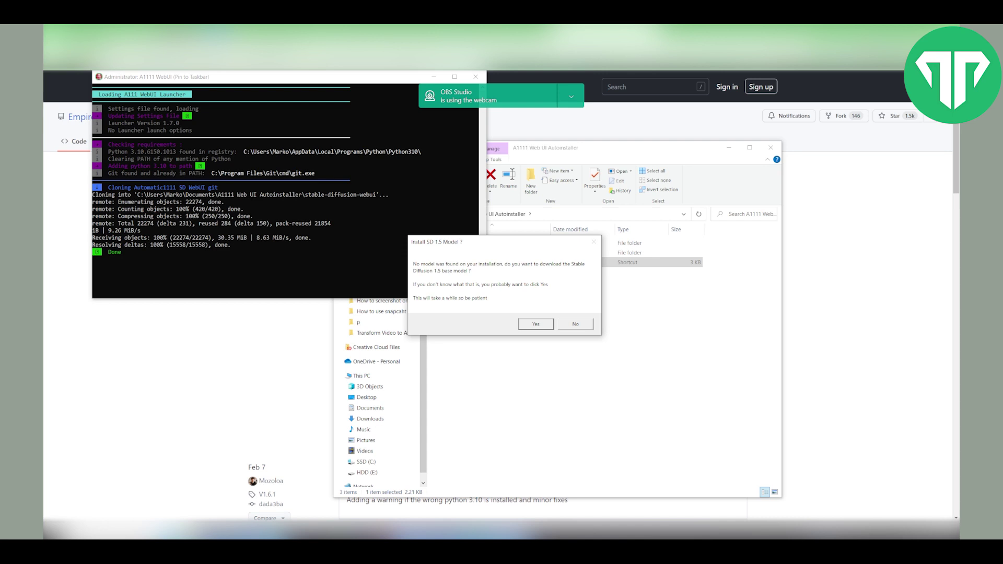
key("Return")
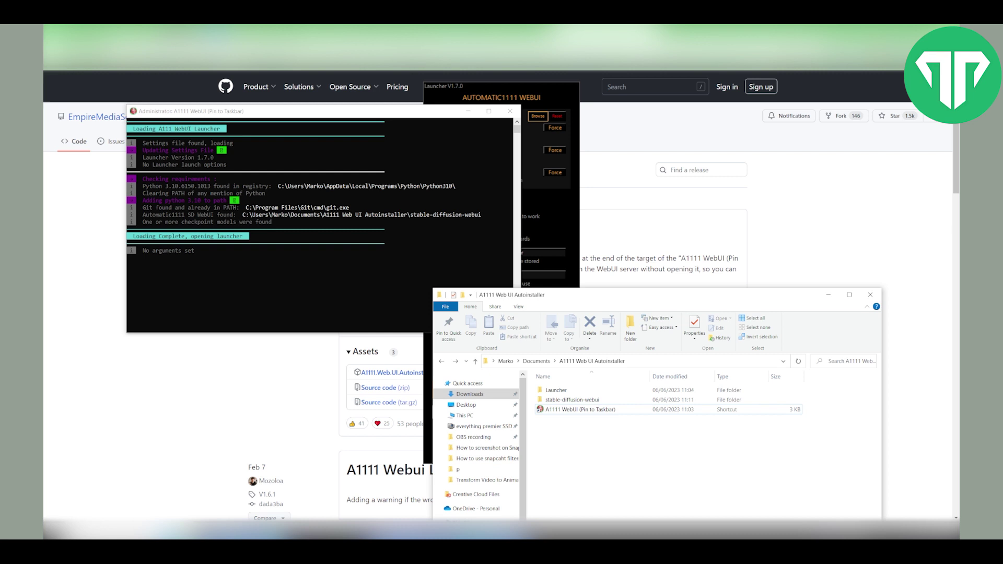
Bring the launcher into clear view and enable Auto-Update WebUI and Auto-Update Extension.
left_click_drag(417, 112, 380, 131)
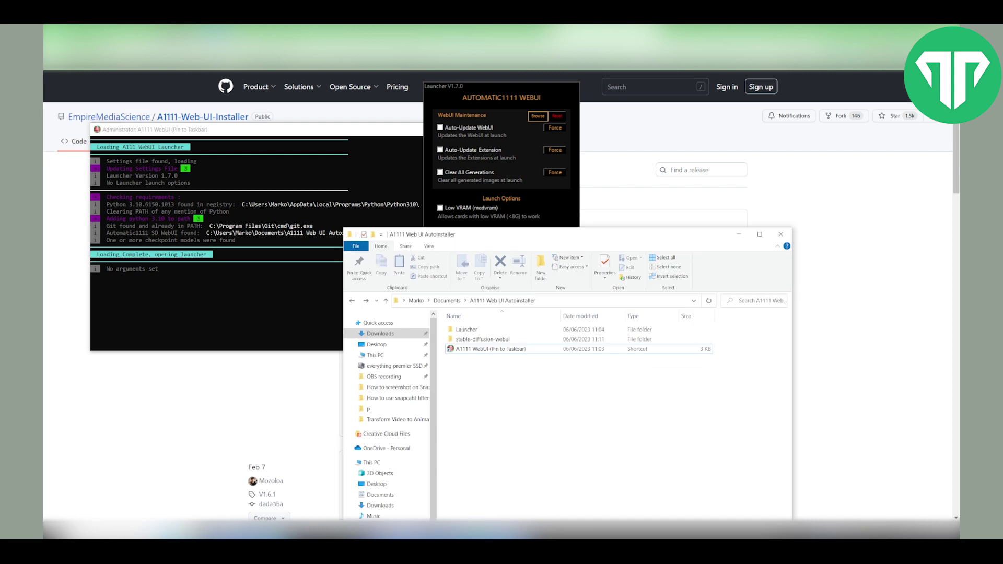
left_click(490, 349)
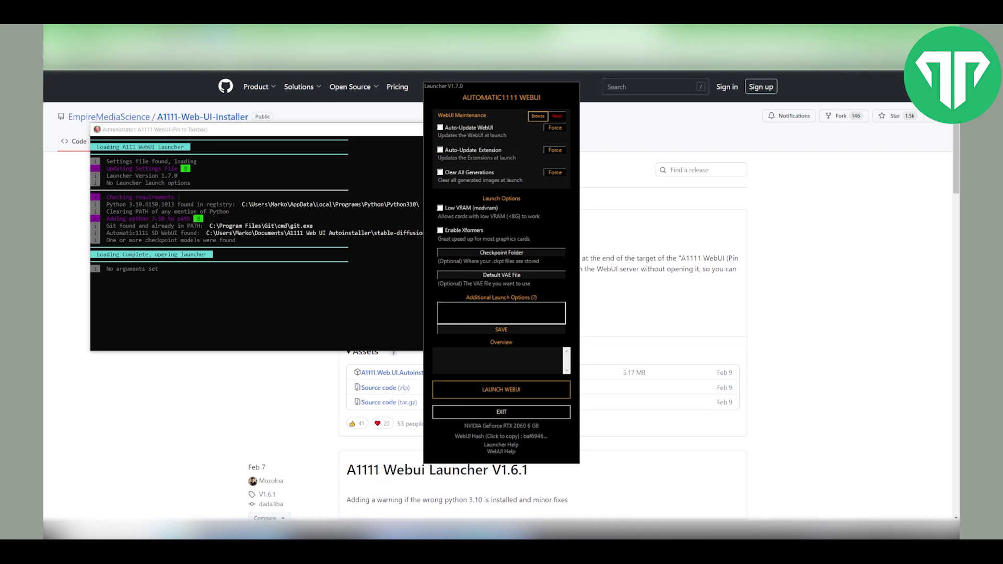
left_click(440, 127)
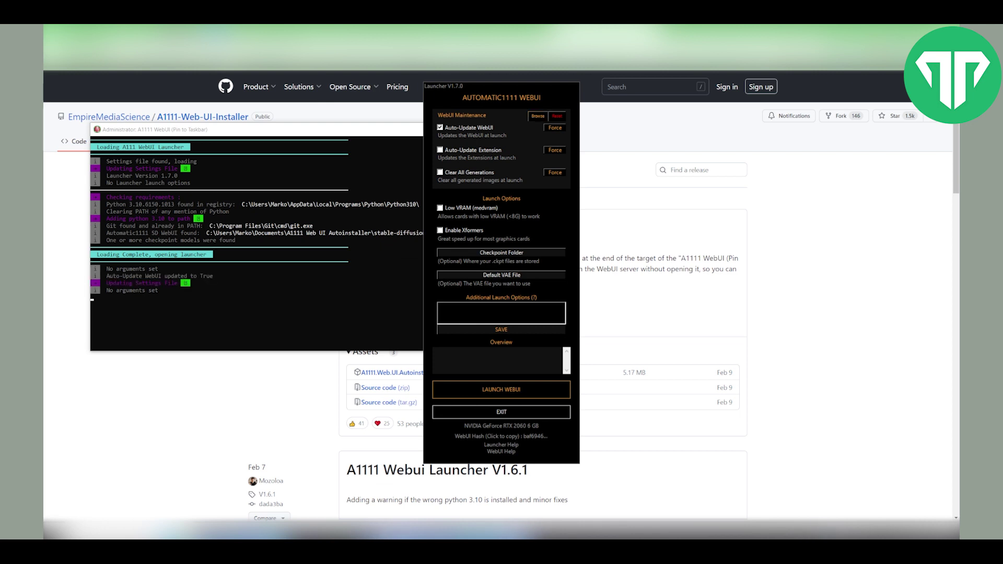
left_click(440, 150)
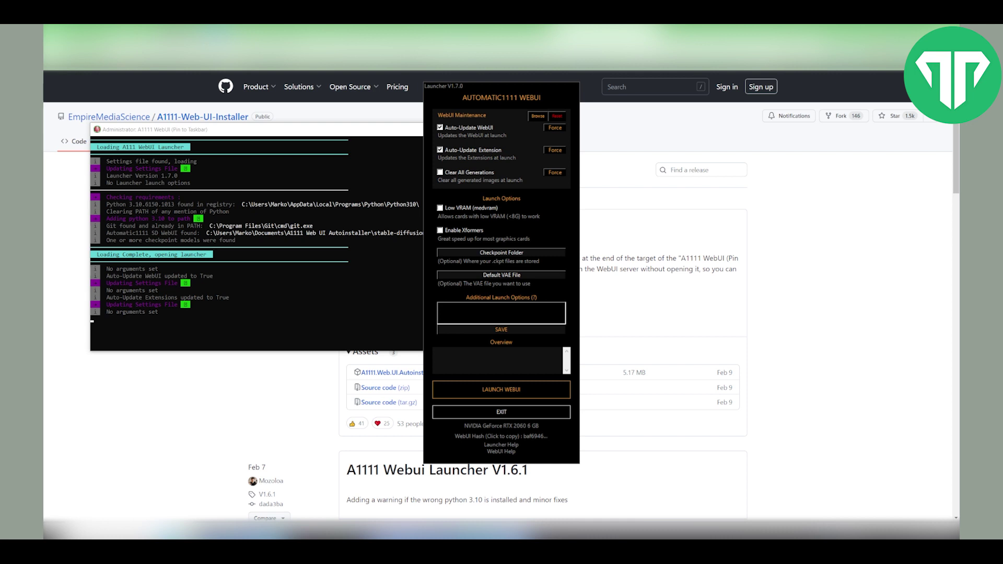
Open the DirectX Diagnostic Tool through the Windows Run dialog.
key("super")
type("runb")
key("Return")
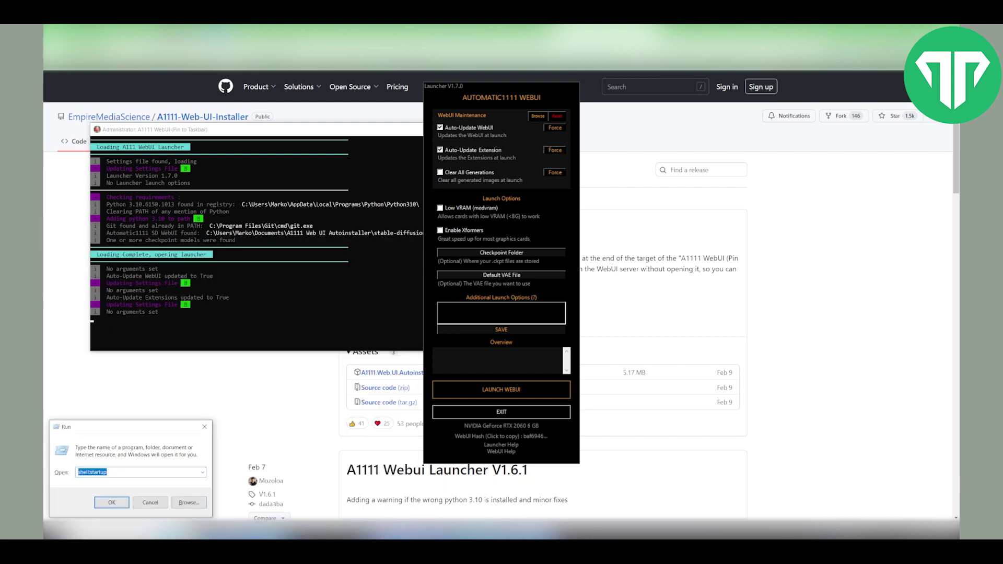
type("dx diag")
key("Return")
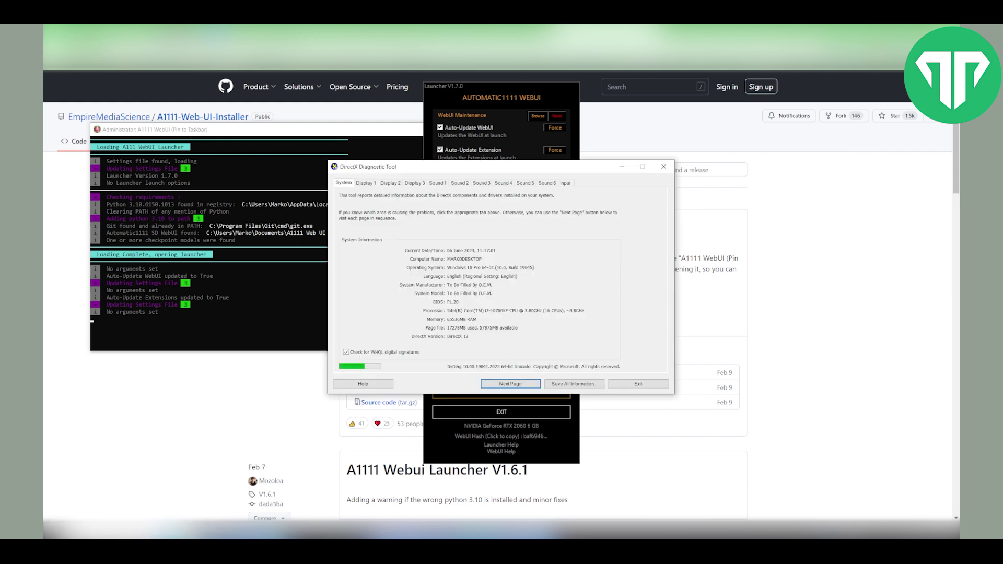
Check the graphics card's display memory in the device details of the displays.
left_click(390, 183)
left_click(366, 182)
left_click(390, 183)
left_click_drag(496, 224, 496, 245)
left_click(366, 183)
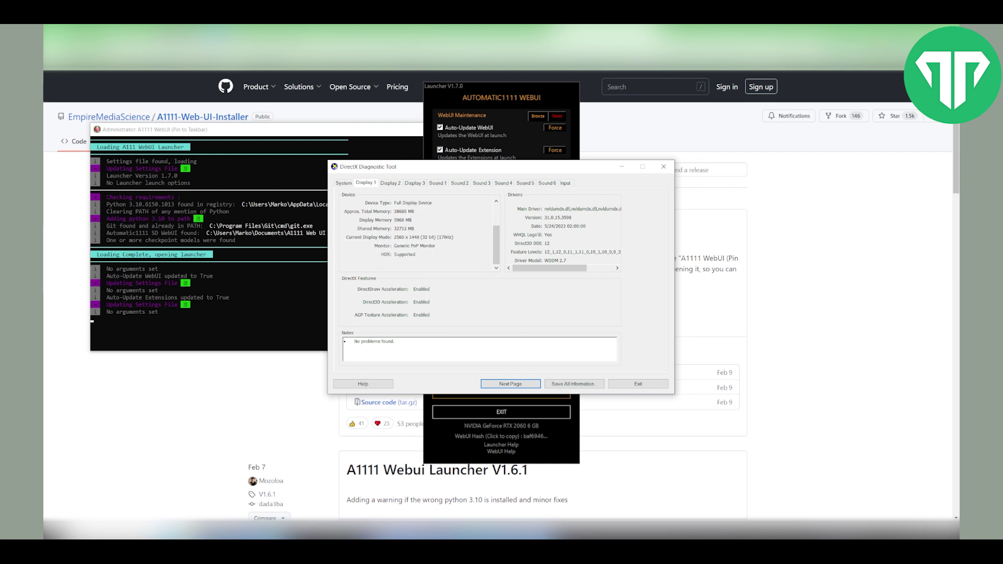
key("Return")
key("Return")
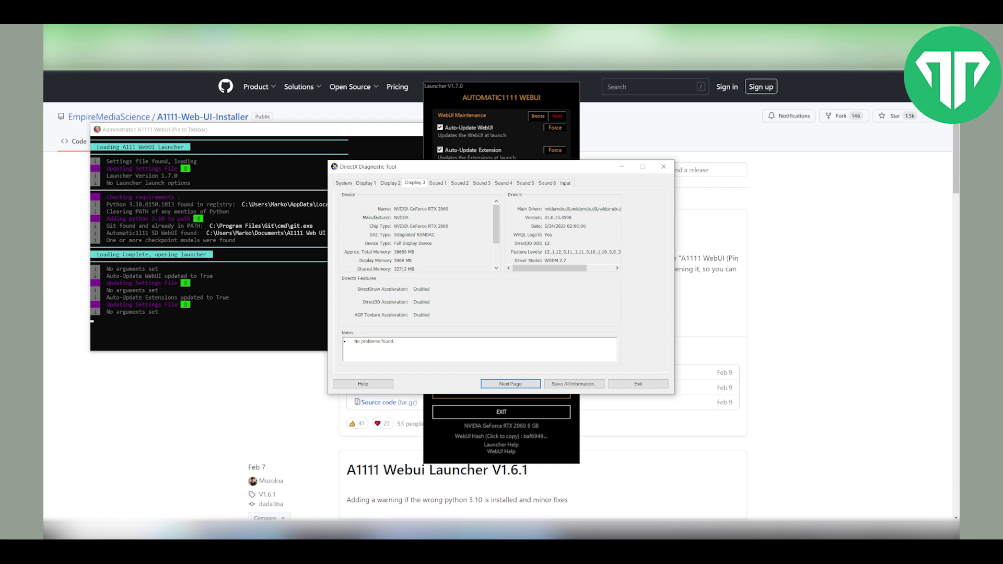
left_click_drag(496, 224, 496, 231)
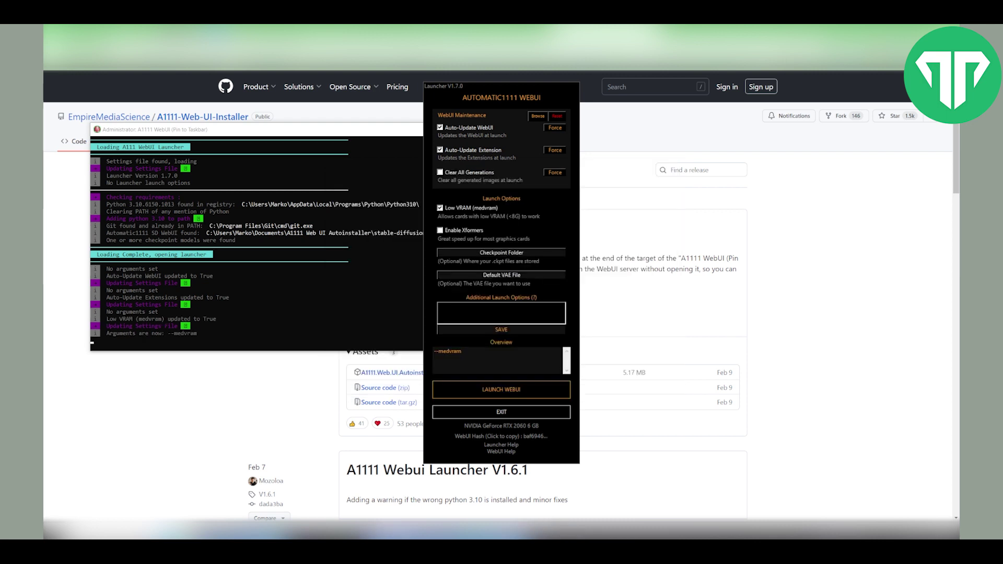
Enable Xformers in the launch options and launch the WebUI.
left_click(440, 230)
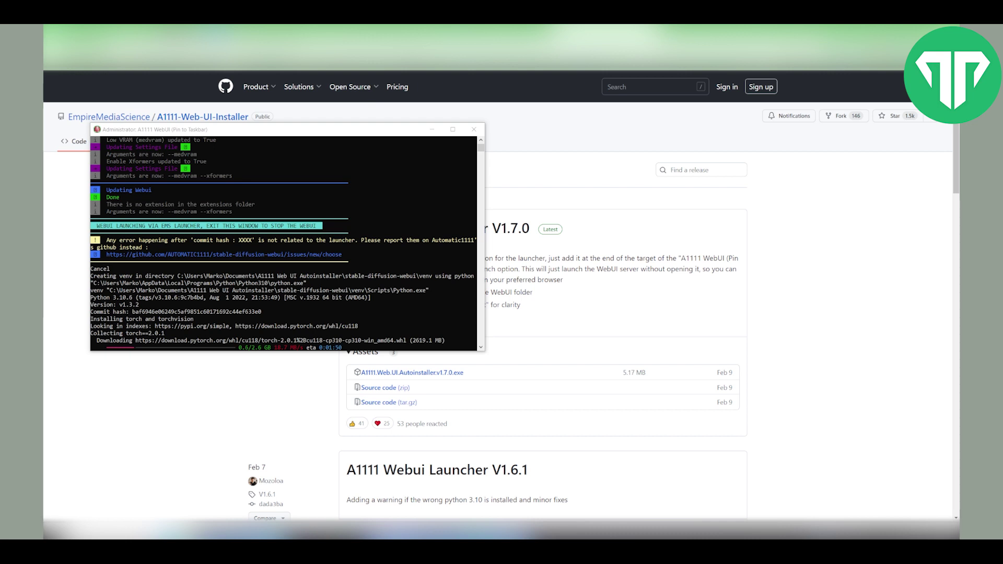
Open the stable-diffusion-webui folder inside the A1111 Web UI Autoinstaller folder and run webui-user.bat.
mouse_move(228, 529)
left_click(266, 491)
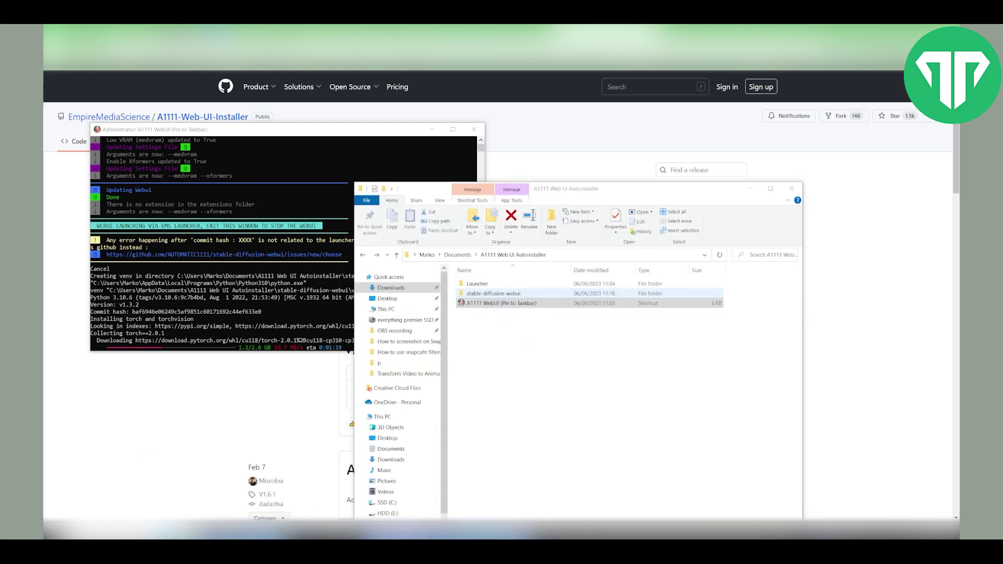
left_click(515, 293)
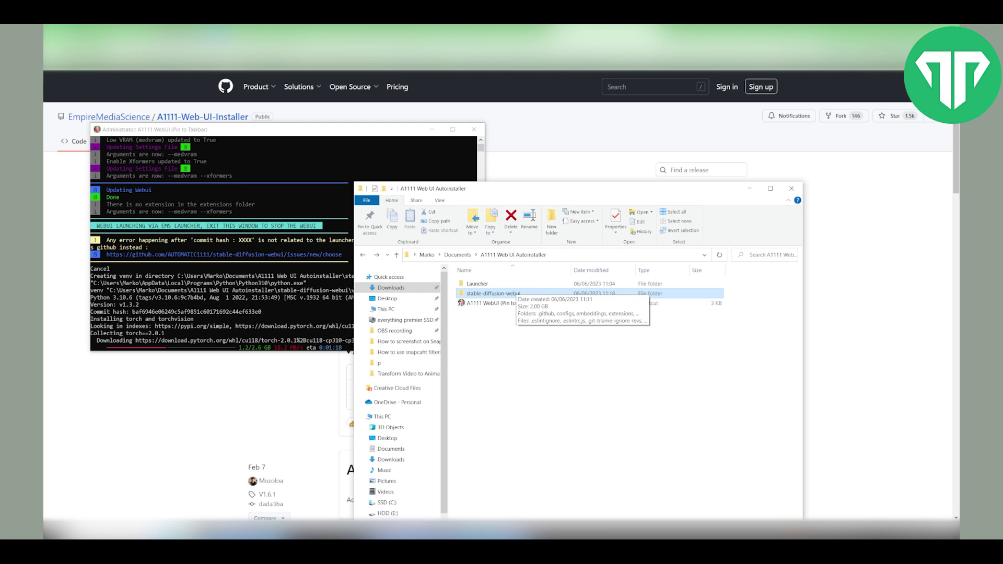
double_click(491, 293)
left_click_drag(575, 188, 555, 97)
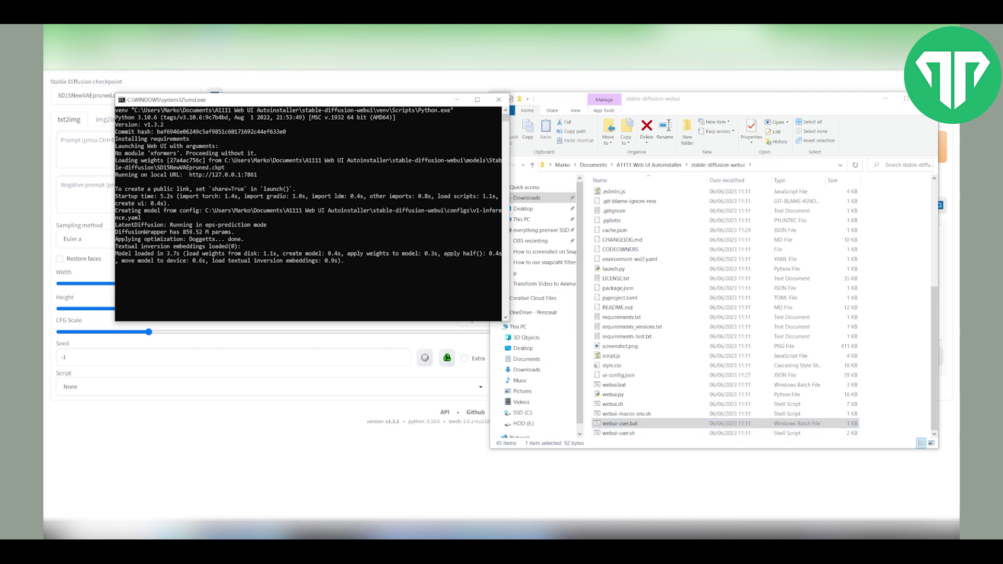
left_click_drag(271, 174, 188, 175)
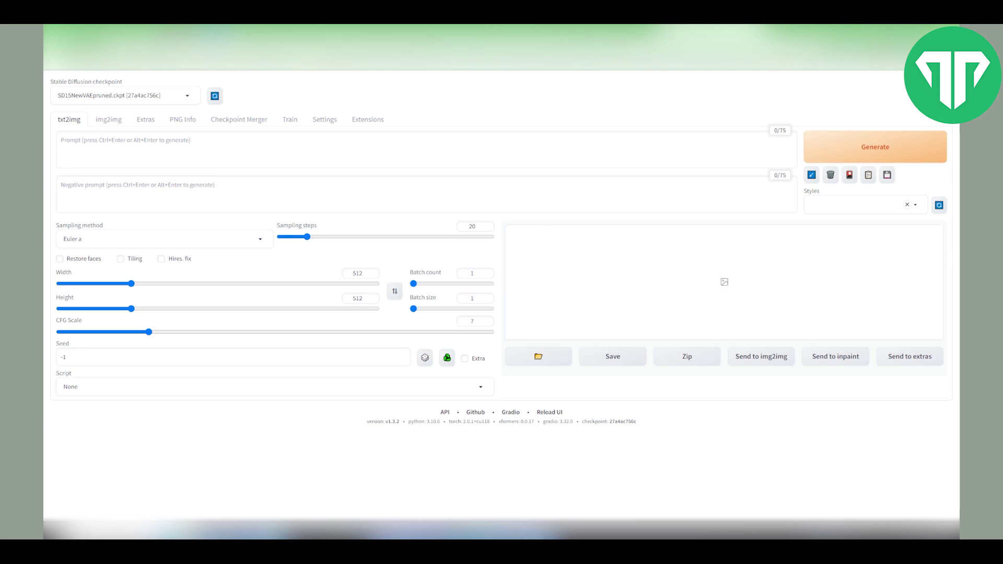
key("alt+Tab")
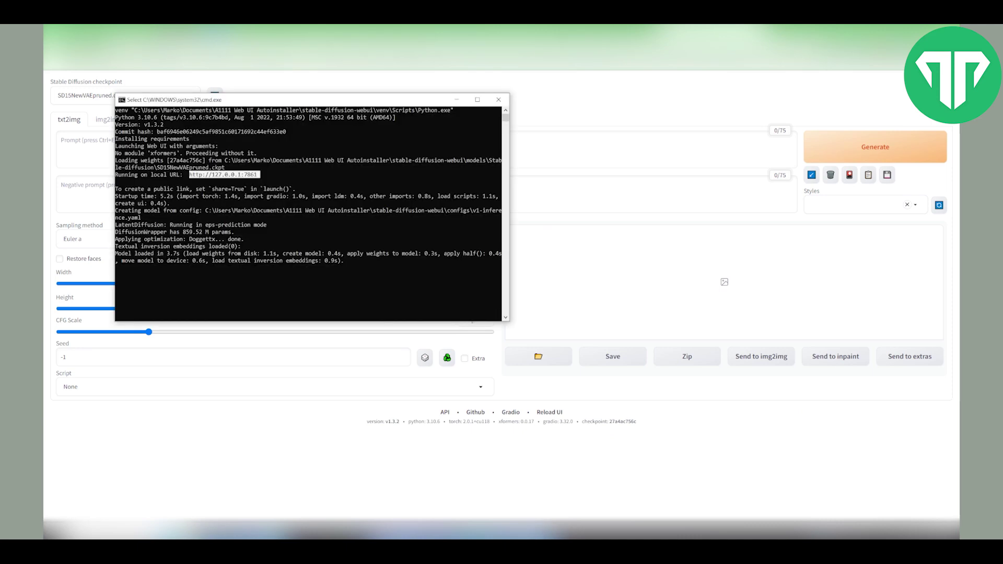
key("alt+Tab")
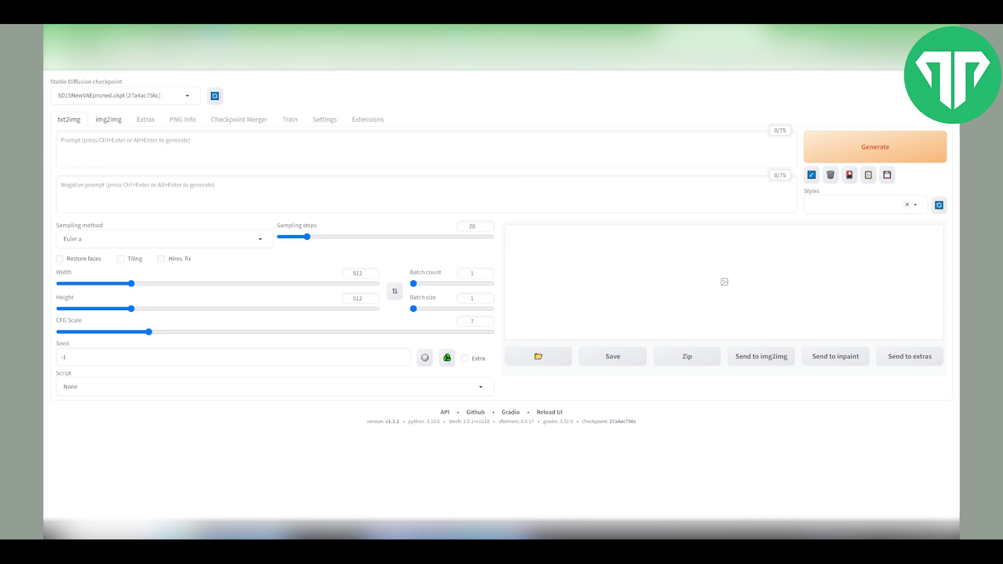
Switch the WebUI to img2img and choose SD15NewVAEpruned.ckpt as the Stable Diffusion checkpoint.
left_click(108, 119)
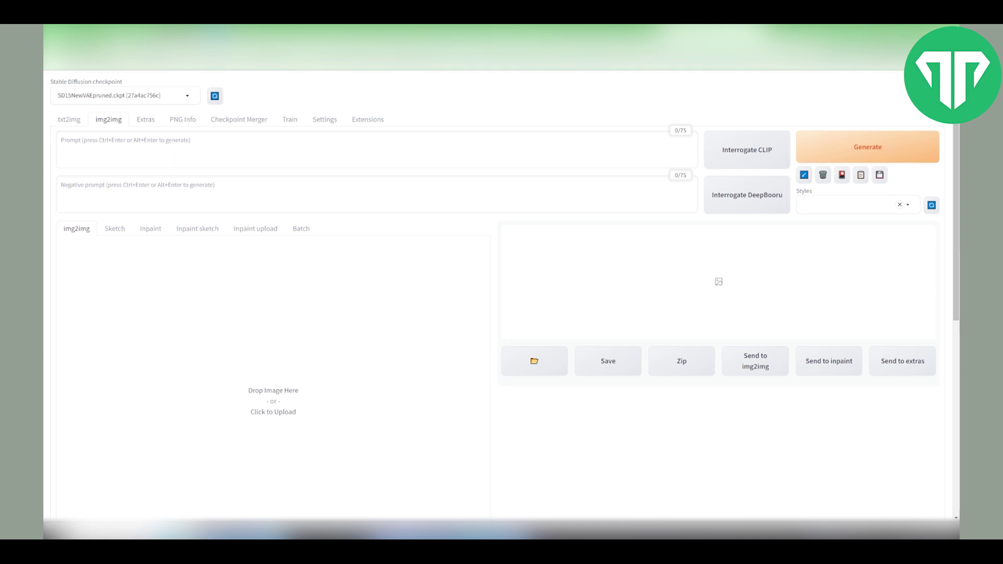
left_click(118, 95)
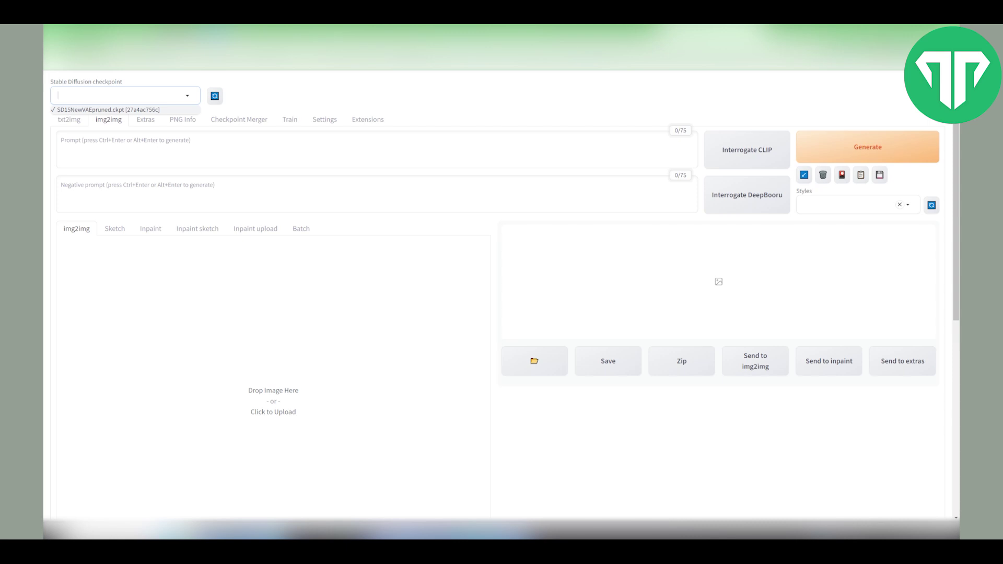
left_click(109, 110)
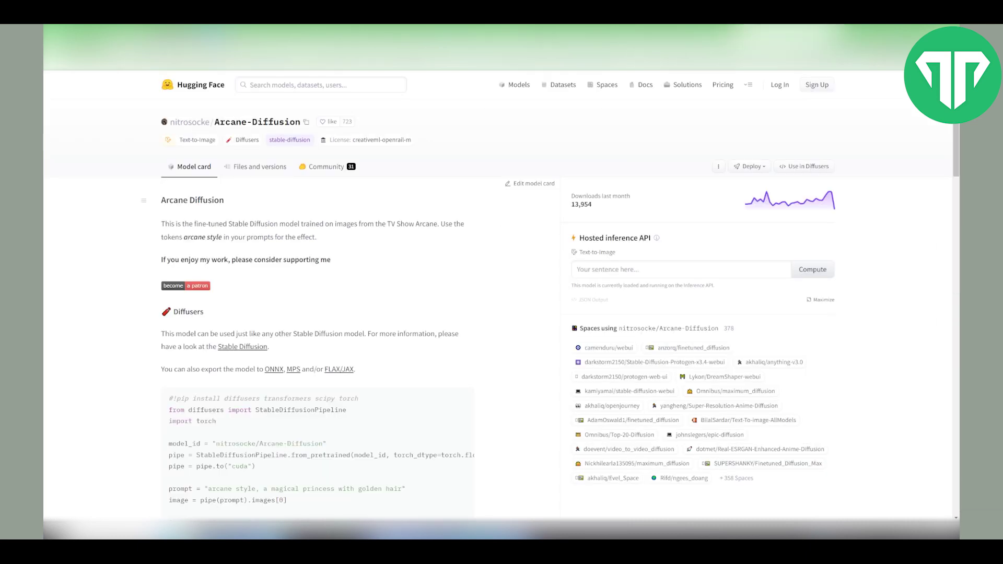
Open the Arcane-Diffusion repository's file list on Hugging Face and start saving arcane-diffusion-v3.ckpt to disk.
scroll(502, 298, "down", 3)
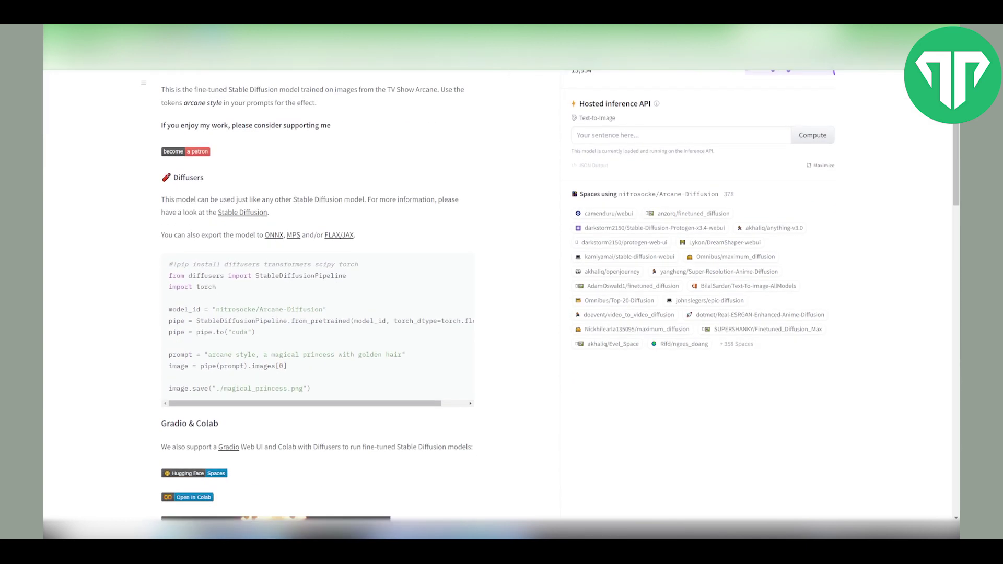
scroll(502, 298, "down", 1)
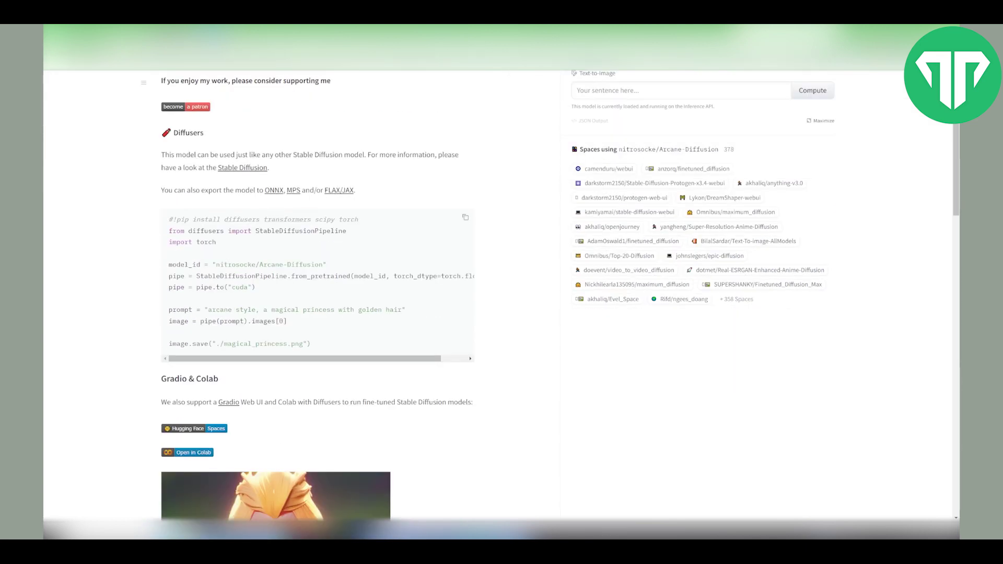
scroll(502, 298, "down", 1)
scroll(501, 298, "up", 5)
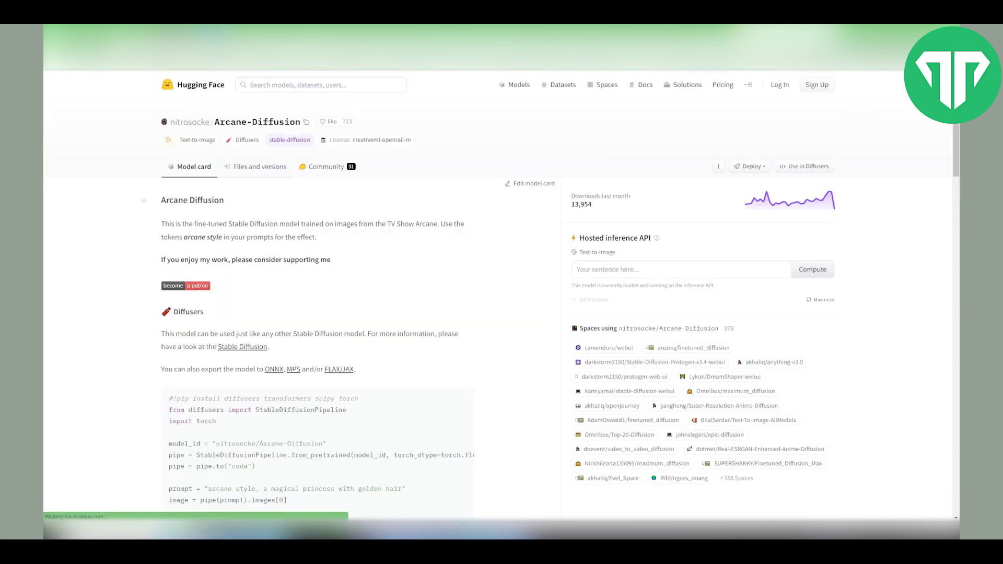
left_click(260, 166)
scroll(215, 399, "down", 2)
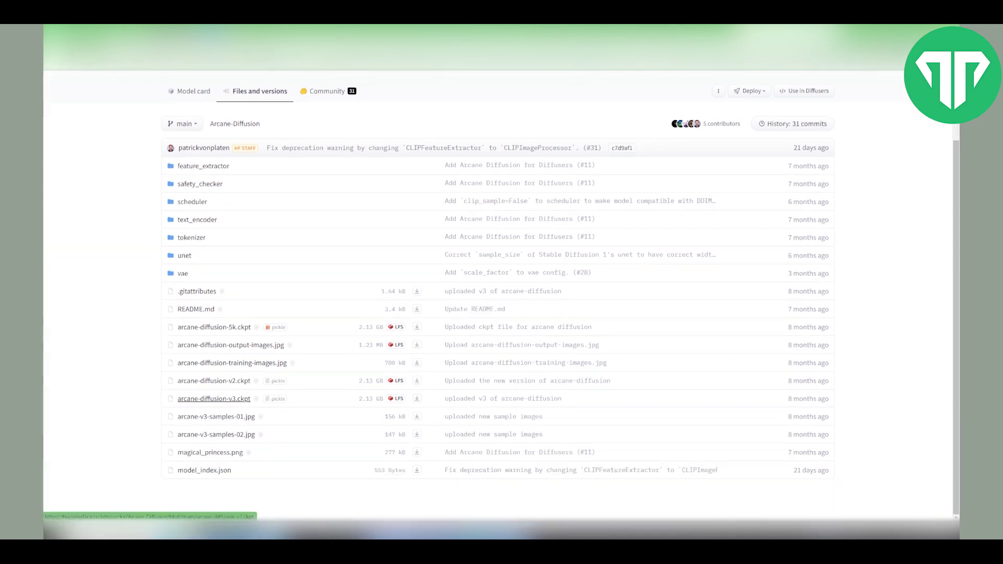
right_click(417, 399)
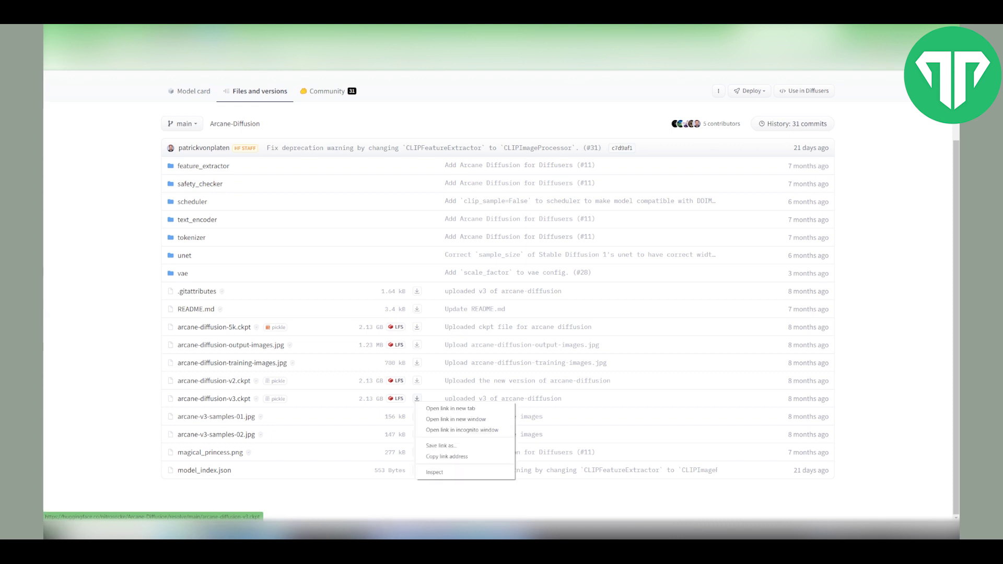
left_click(444, 445)
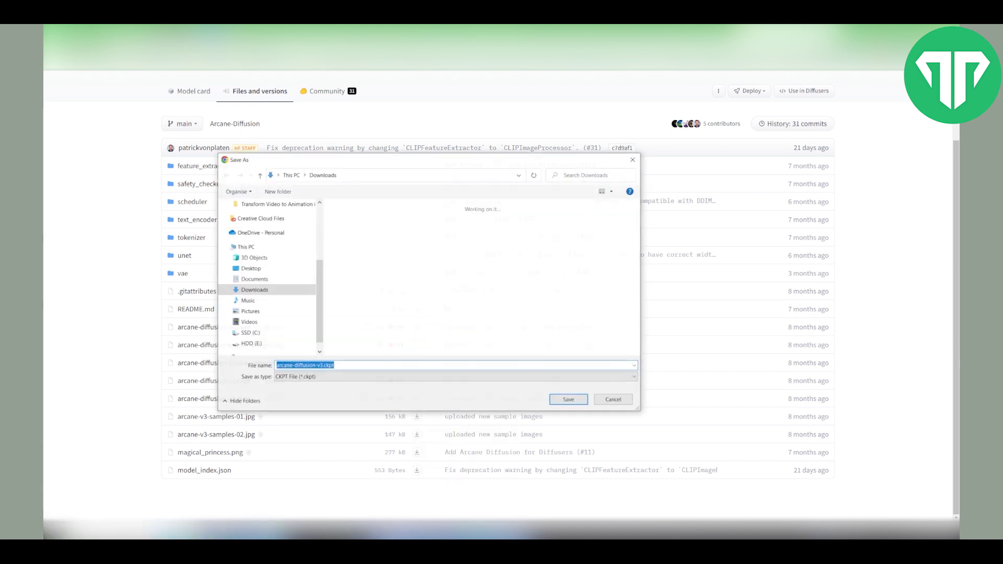
In File Explorer, open stable-diffusion-webui\models\Stable-diffusion inside the A1111 Web UI Autoinstaller folder and copy its path.
key("alt+Tab")
left_click(629, 203)
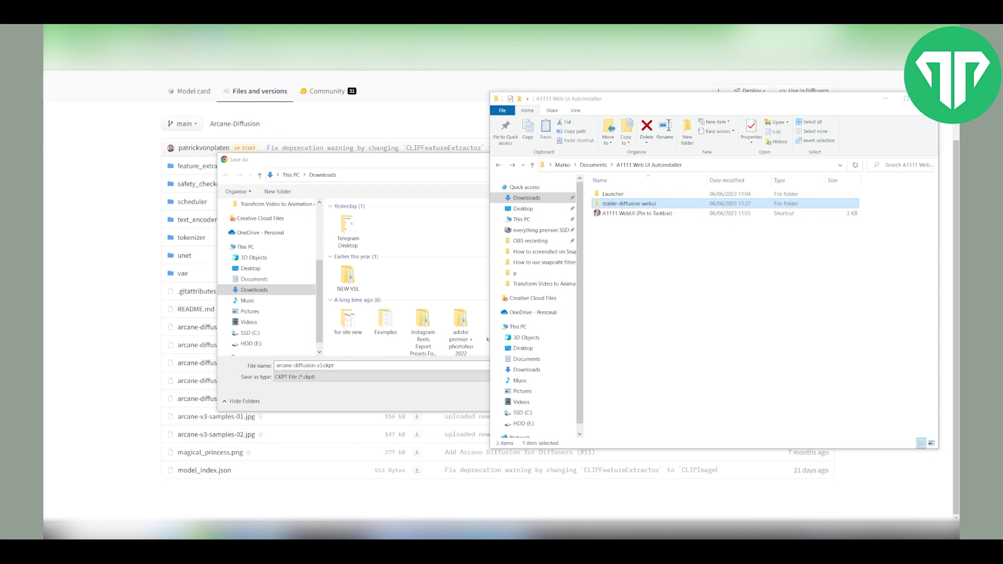
double_click(629, 204)
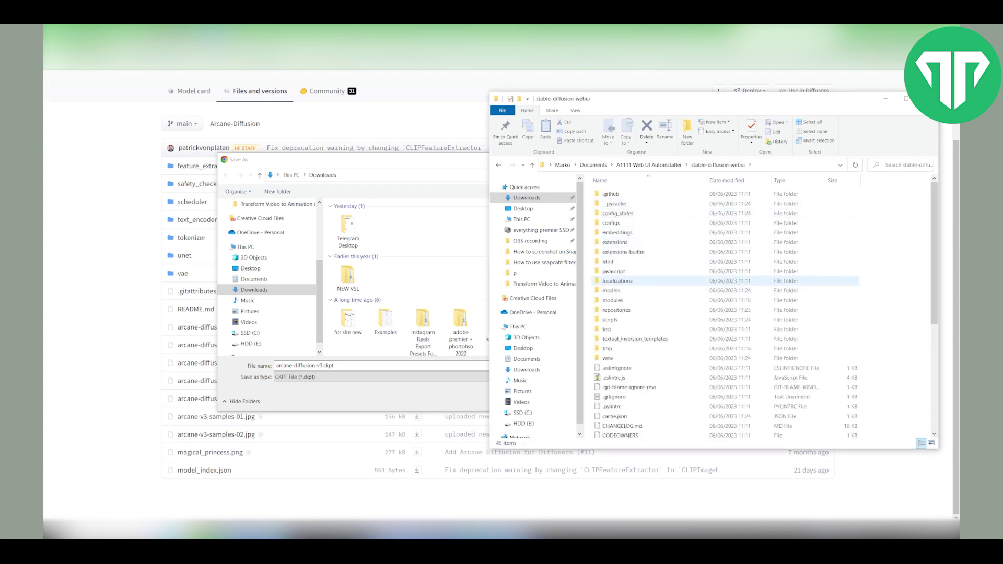
double_click(621, 291)
key("Return")
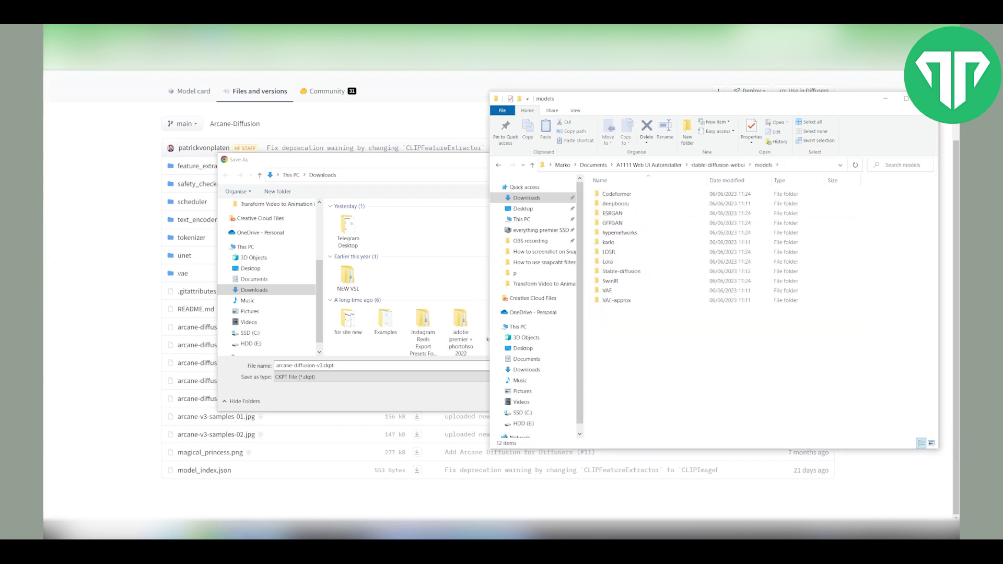
double_click(621, 272)
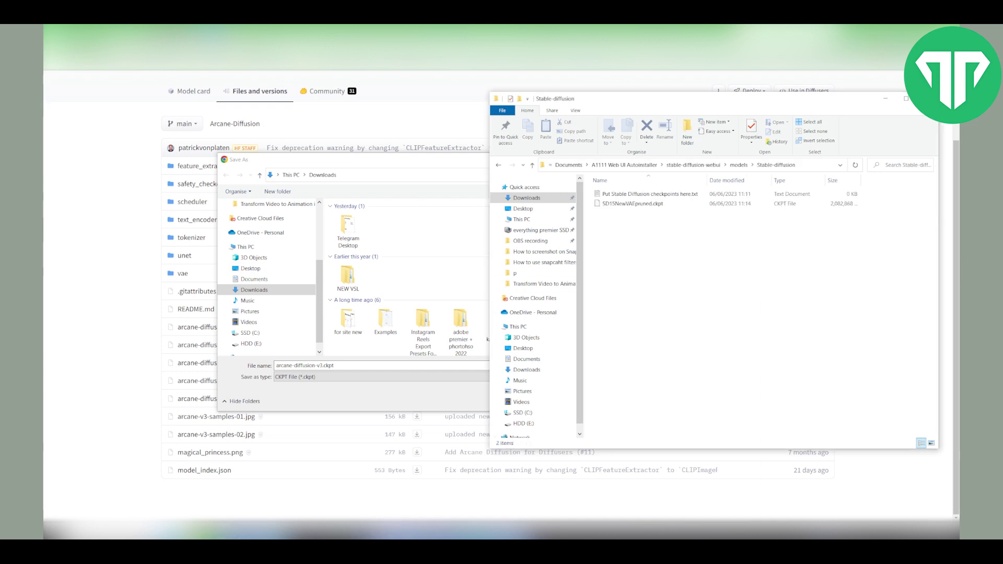
left_click(818, 165)
key("ctrl+c")
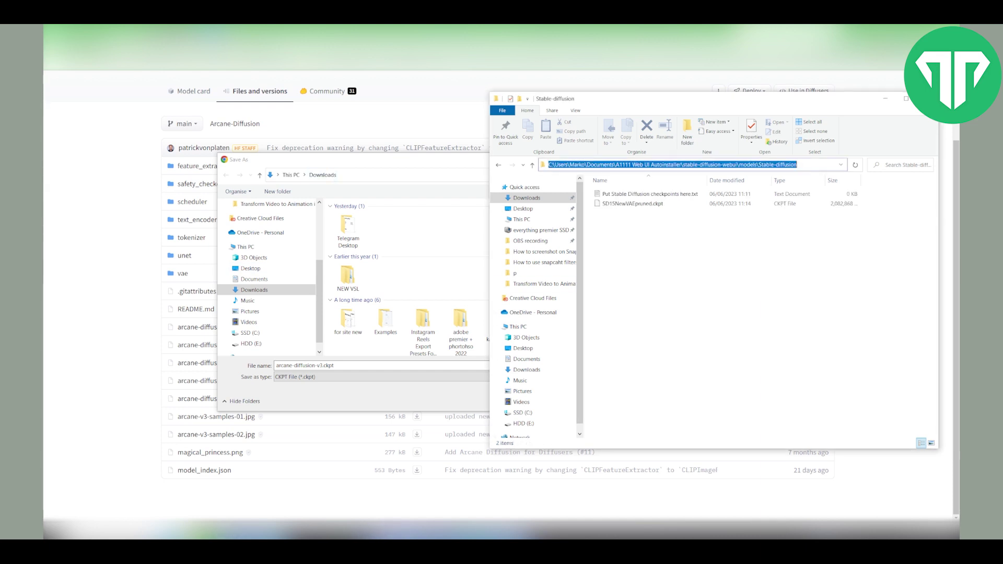
Save arcane-diffusion-v3.ckpt into the Stable-diffusion models folder using the copied path.
left_click(397, 175)
key("ctrl+v")
key("Return")
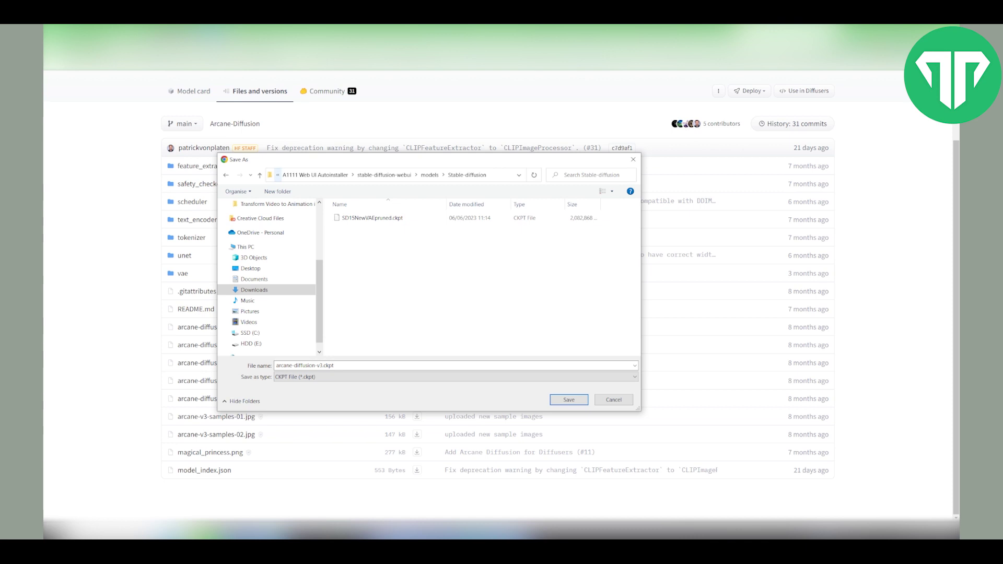
key("Return")
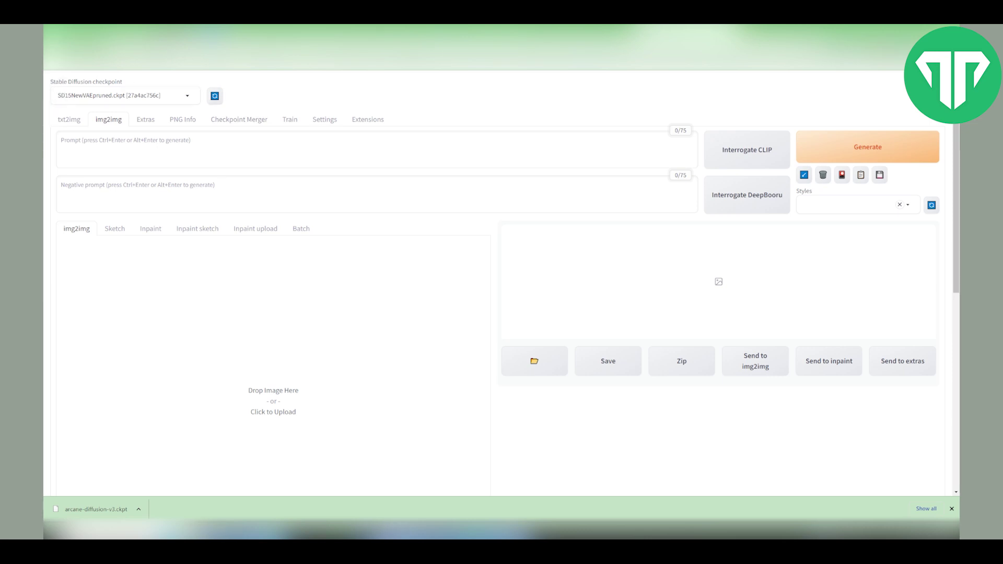
Choose arcane-diffusion-v3.ckpt as the Stable Diffusion checkpoint in the WebUI.
left_click(125, 95)
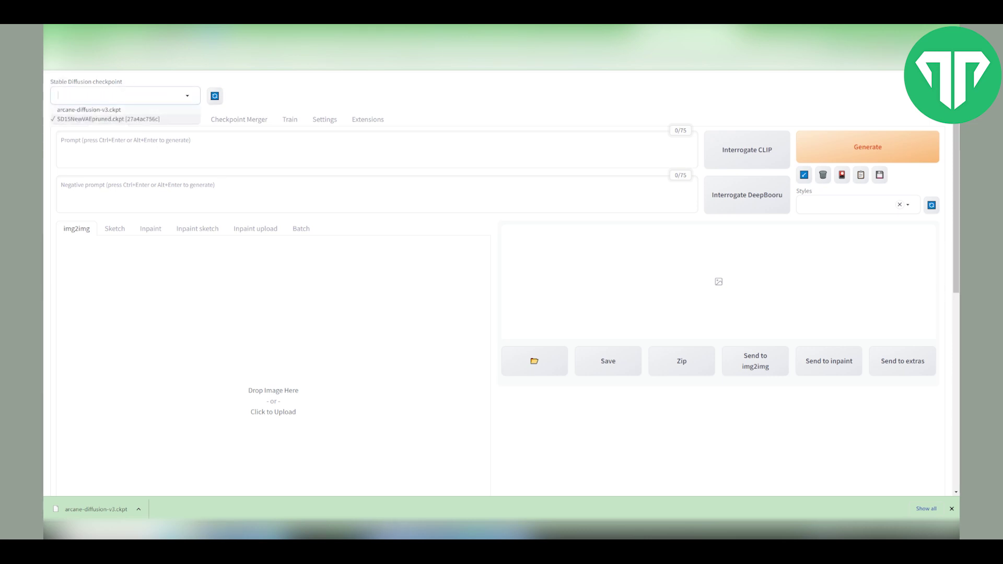
left_click(125, 110)
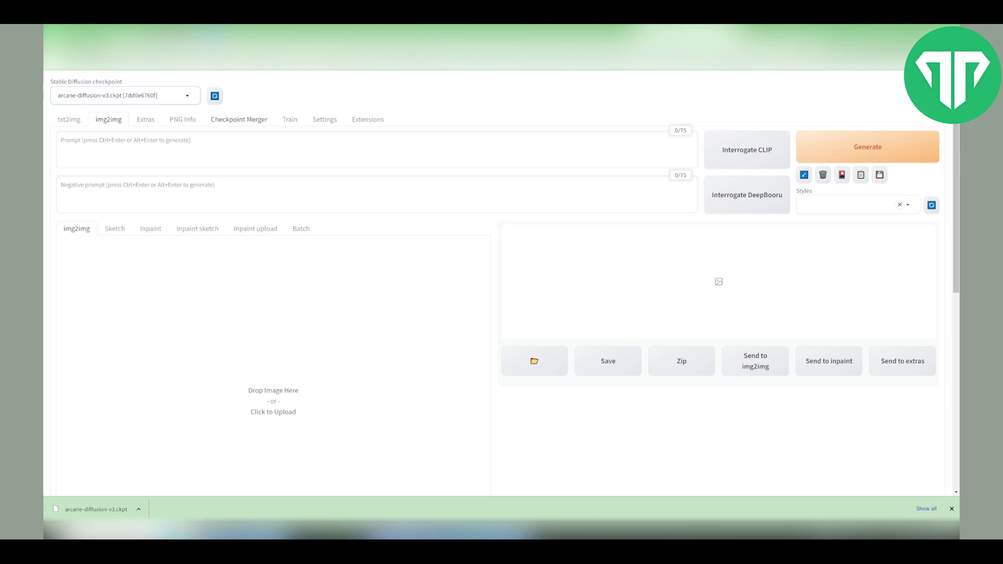
Set the CodeFormer weight to 0 in the face restoration settings and apply the change.
left_click(324, 119)
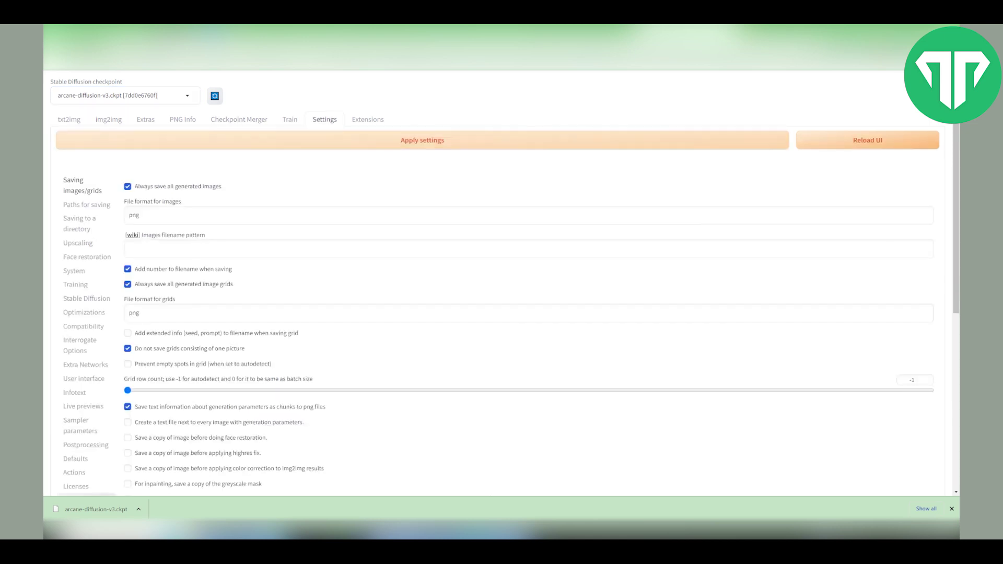
left_click(86, 257)
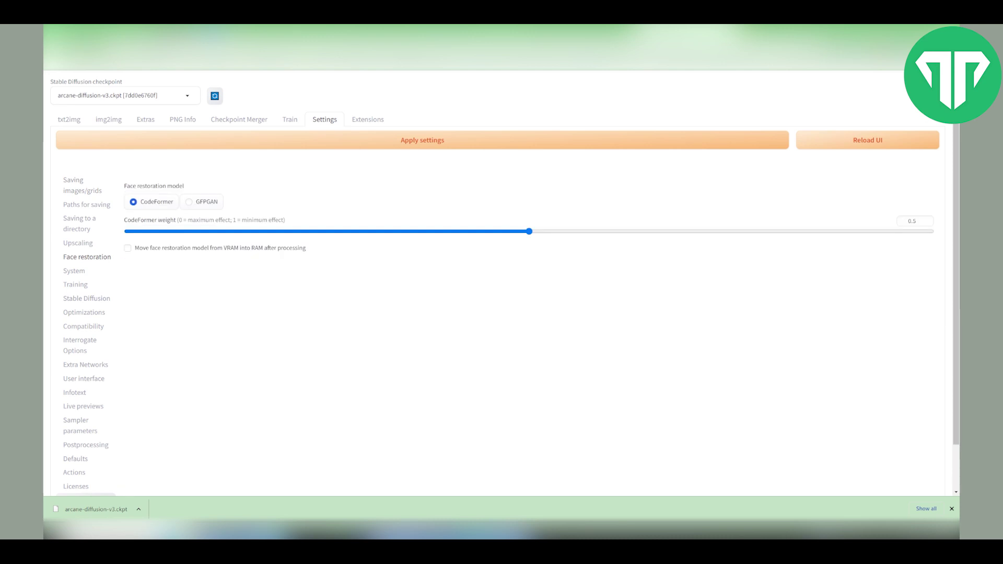
left_click_drag(529, 231, 128, 231)
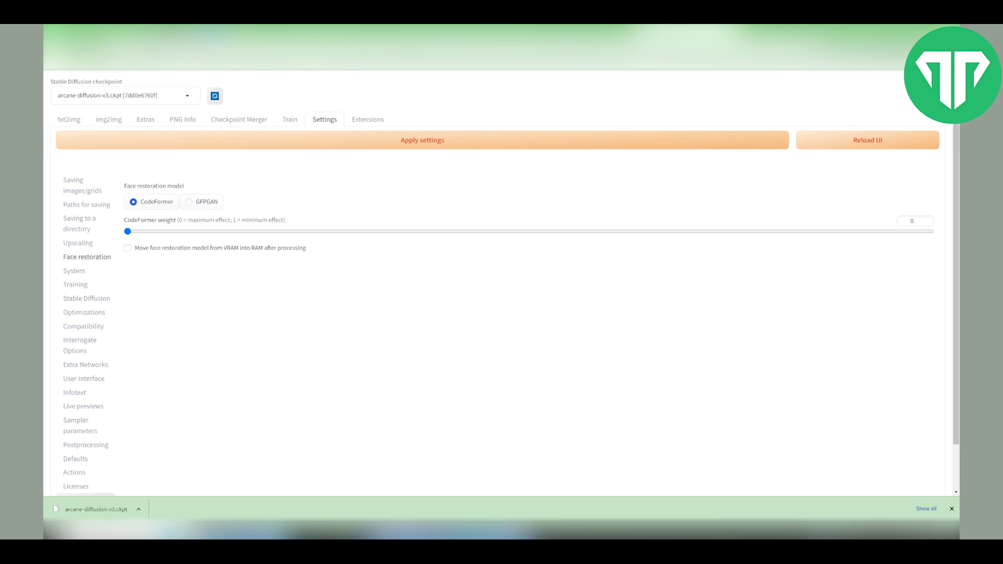
left_click(422, 140)
Add inpainting_mask_weight to the Quicksettings list in the user interface settings.
scroll(84, 312, "down", 1)
left_click(84, 334)
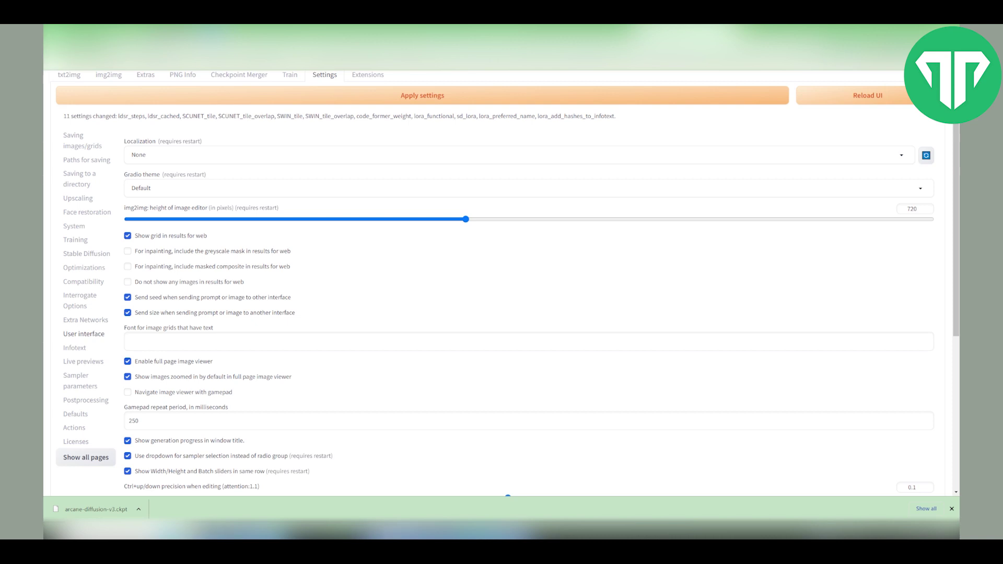
scroll(502, 283, "down", 5)
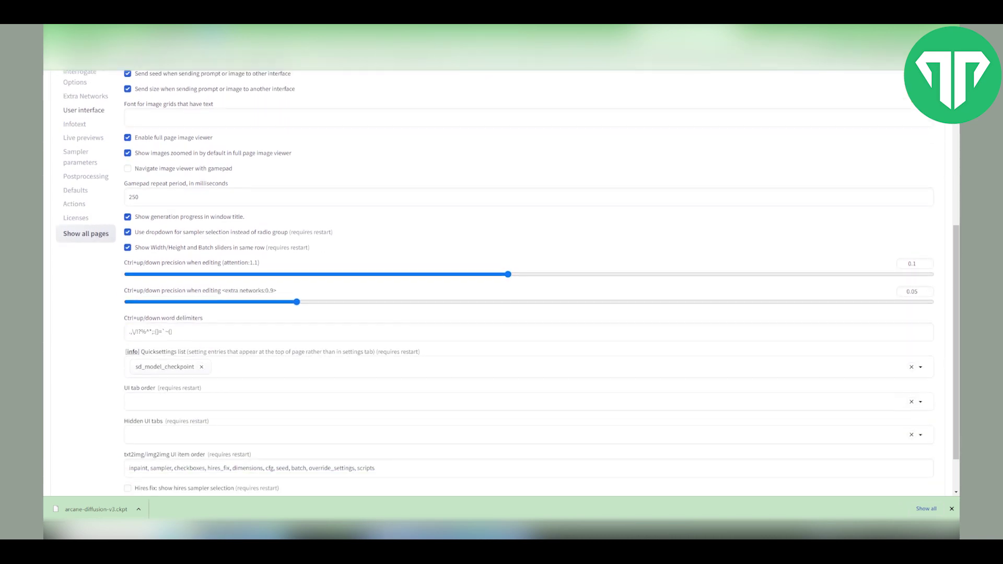
scroll(501, 282, "down", 1)
left_click(215, 322)
type(",")
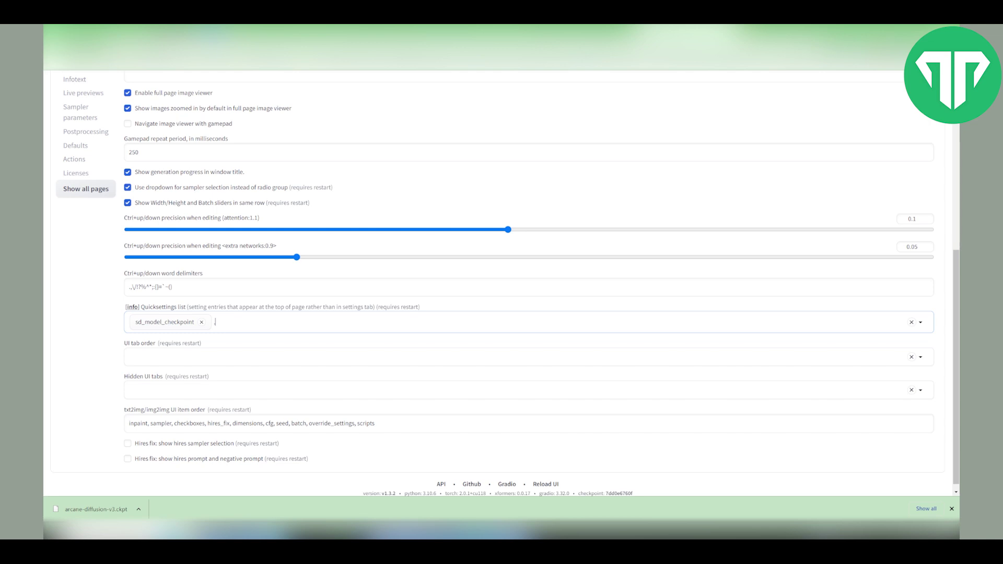
type(",")
type("inpainting_mask_weight")
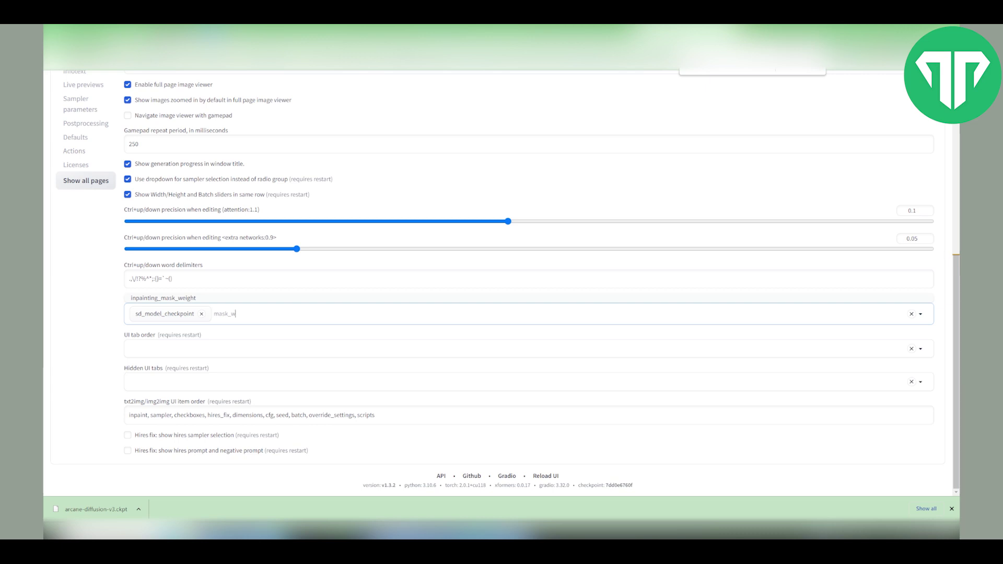
key("Return")
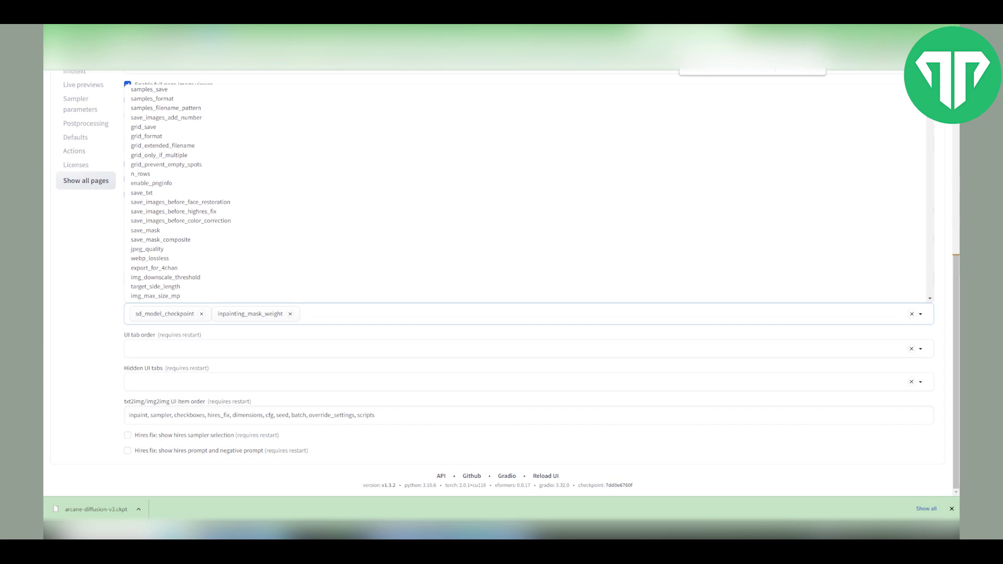
key("Escape")
Apply the settings with a UI reload and set the inpainting conditioning mask strength to 0.
scroll(502, 282, "up", 6)
left_click(422, 140)
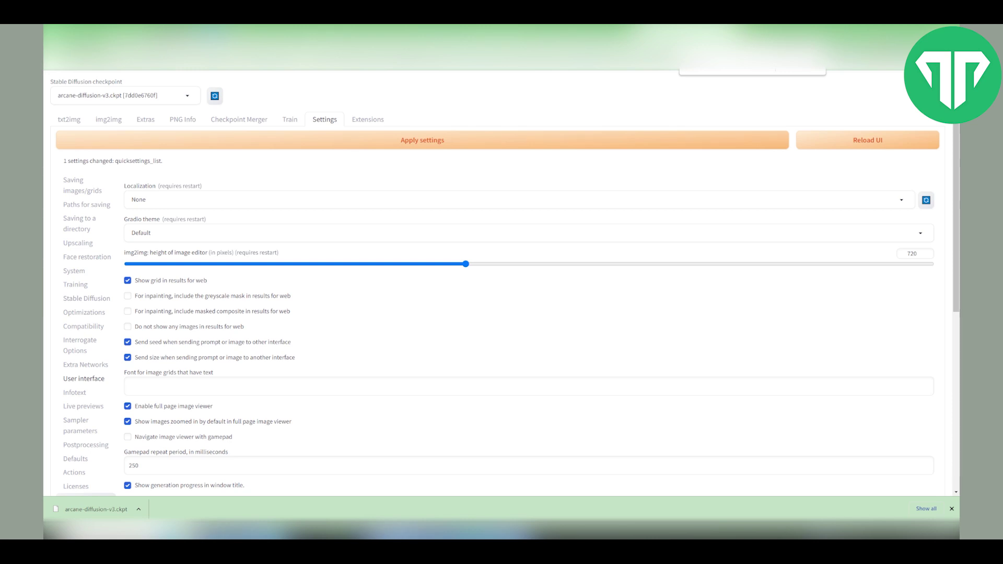
left_click(867, 140)
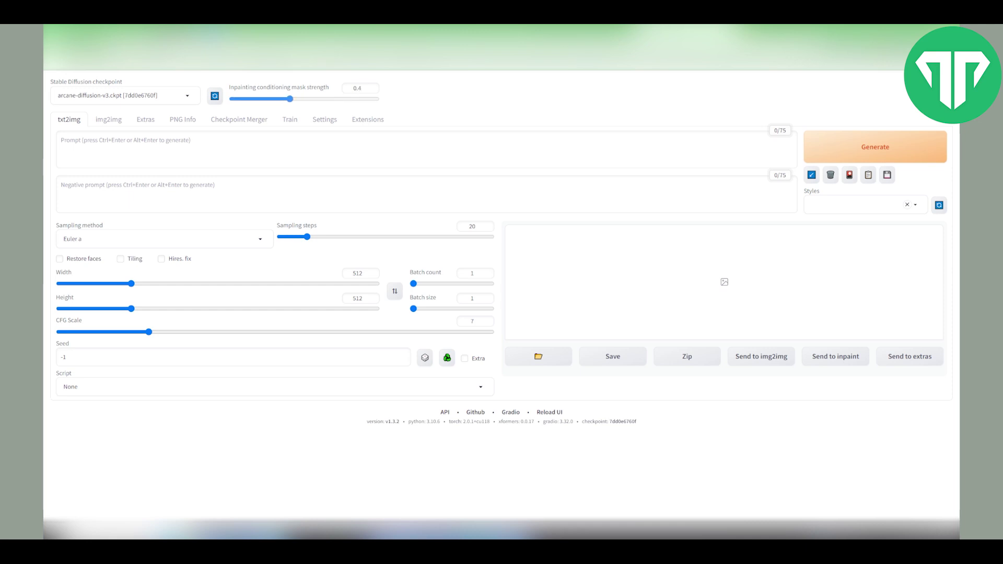
left_click_drag(375, 99, 233, 99)
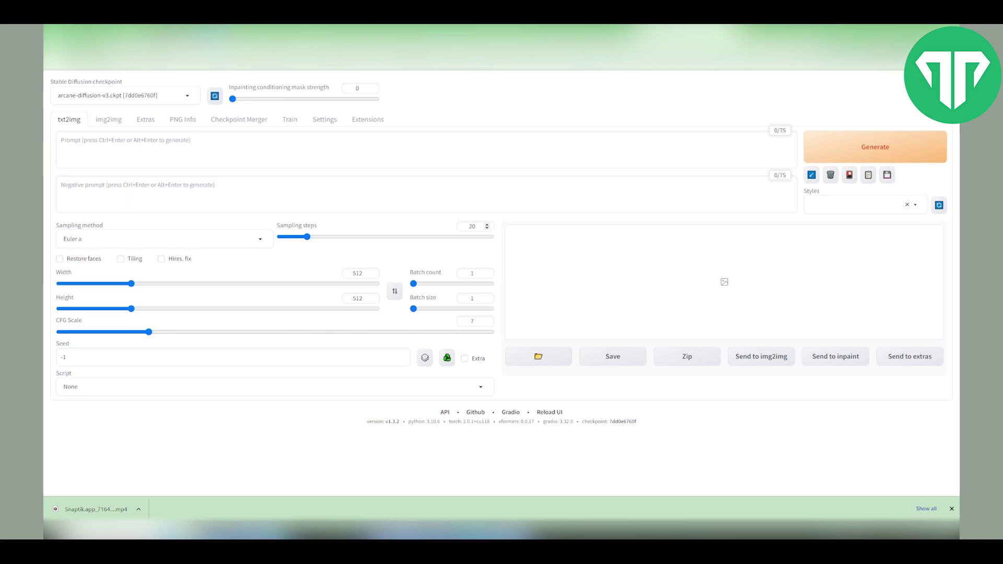
Find and launch Adobe Media Encoder.
key("super")
type("adobe")
key("ctrl+a")
type("medi")
key("Return")
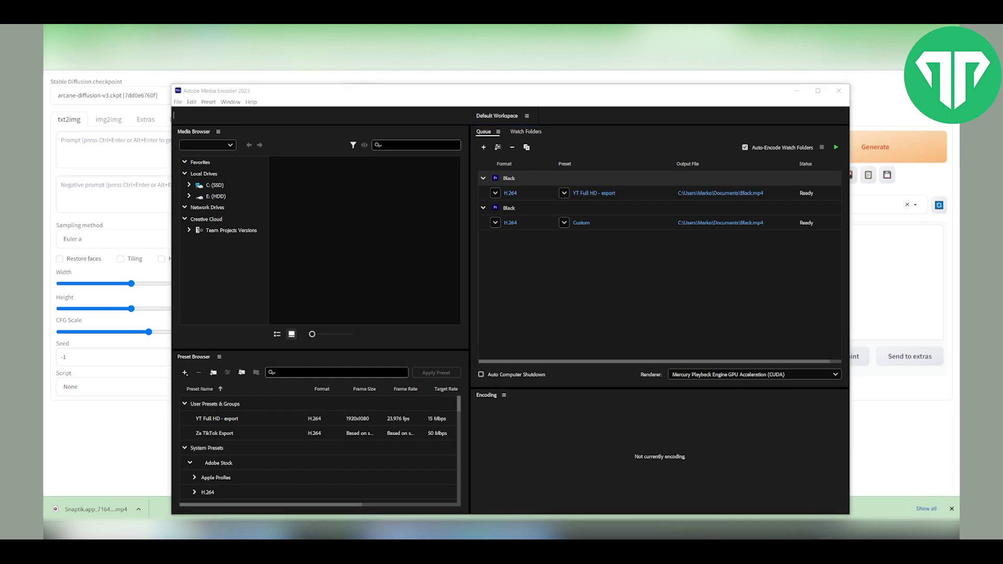
Add the Snaptik.app MP4 video from the Downloads folder to the encoding queue.
left_click(484, 147)
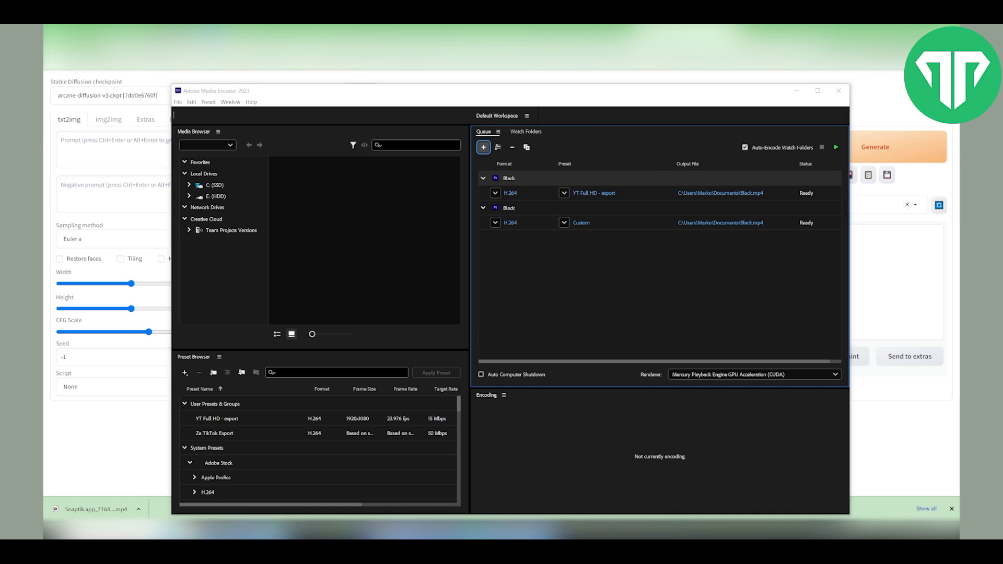
scroll(225, 211, "up", 3)
left_click(211, 175)
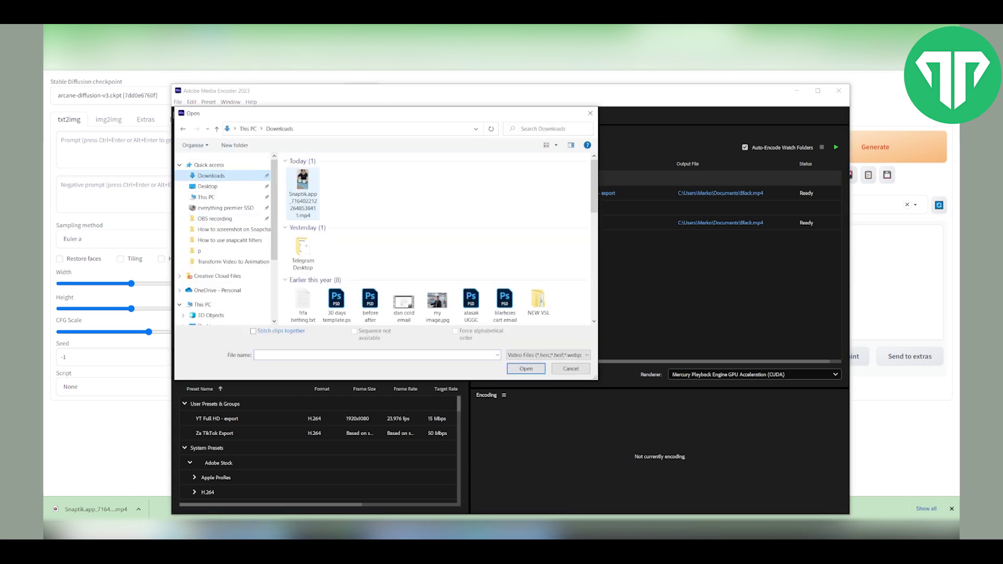
left_click(303, 194)
left_click(525, 369)
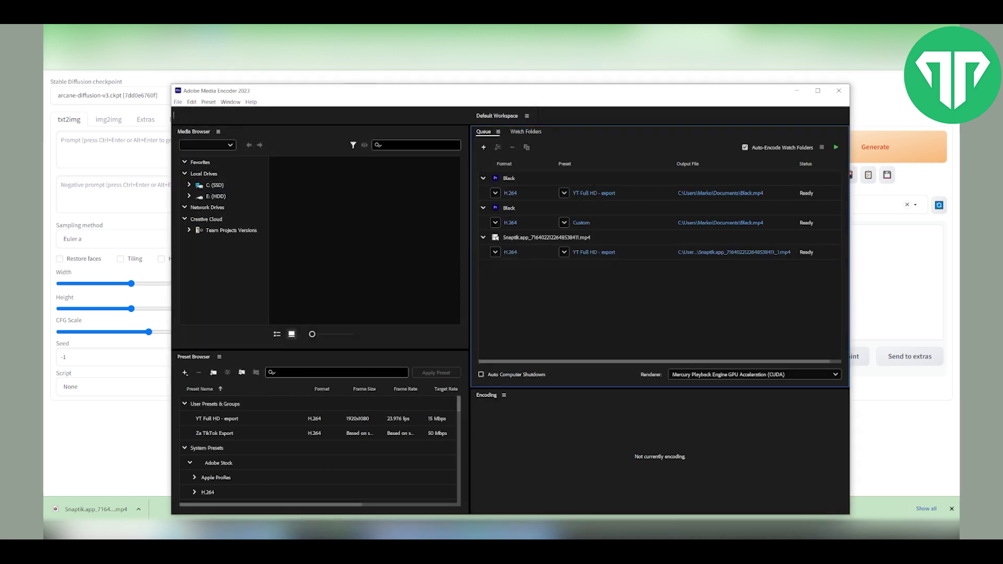
Open the export settings of the queued Snaptik.app video and set its format to PNG.
left_click(594, 252)
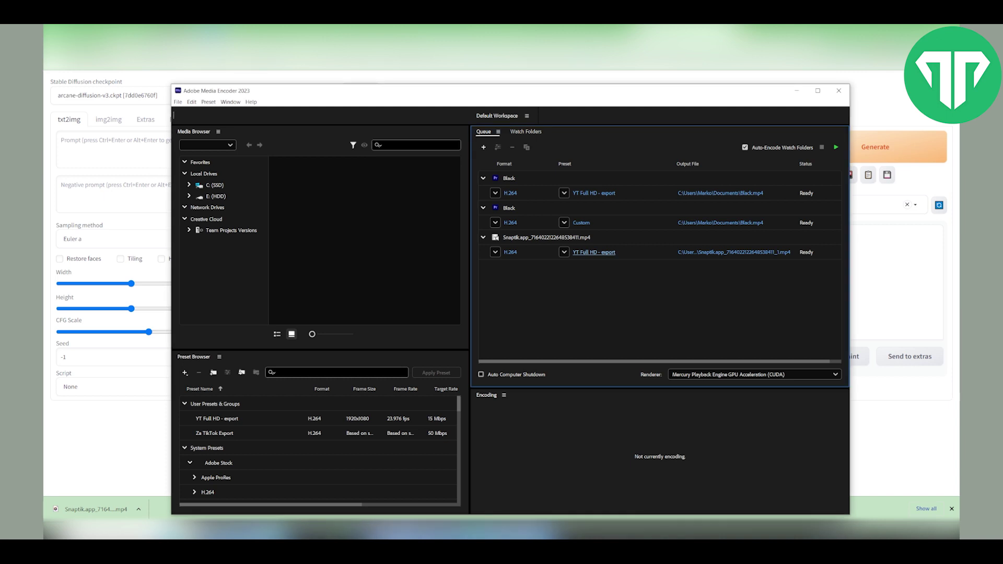
left_click(646, 124)
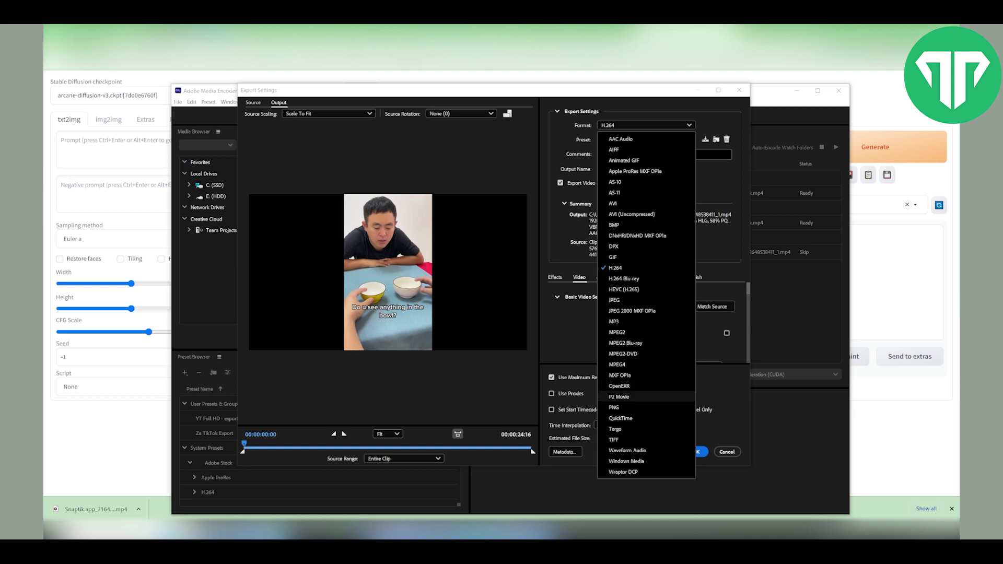
left_click(646, 407)
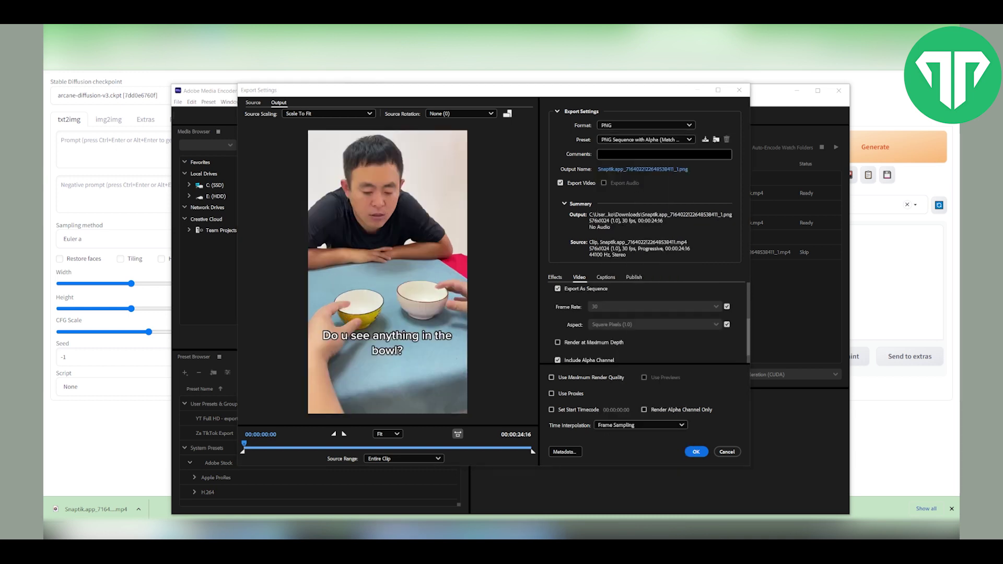
Unlink the PNG sequence's frame rate from the source and set it to 15 fps.
scroll(646, 321, "down", 2)
scroll(646, 322, "up", 1)
left_click(726, 296)
scroll(646, 321, "up", 1)
left_click(655, 304)
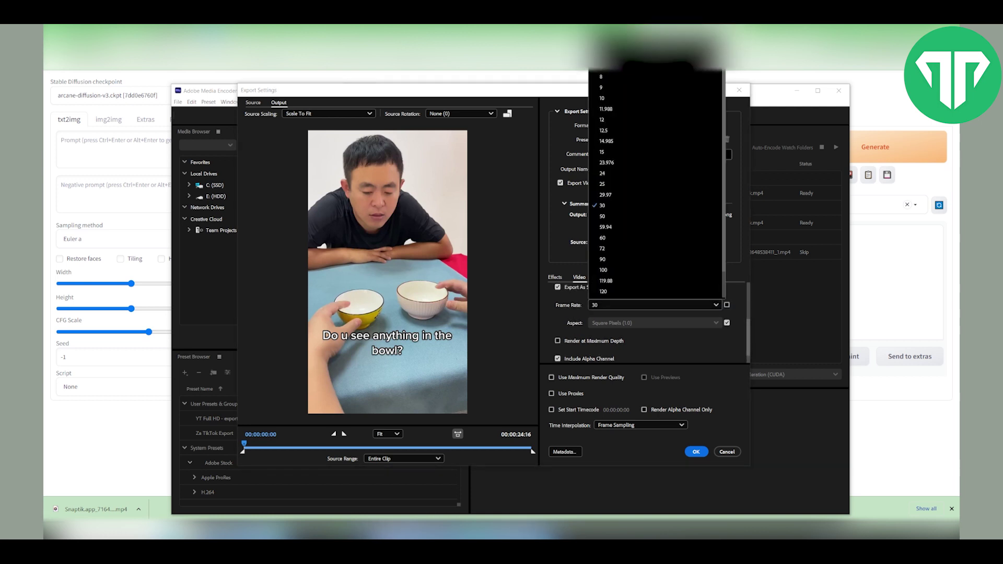
left_click(606, 152)
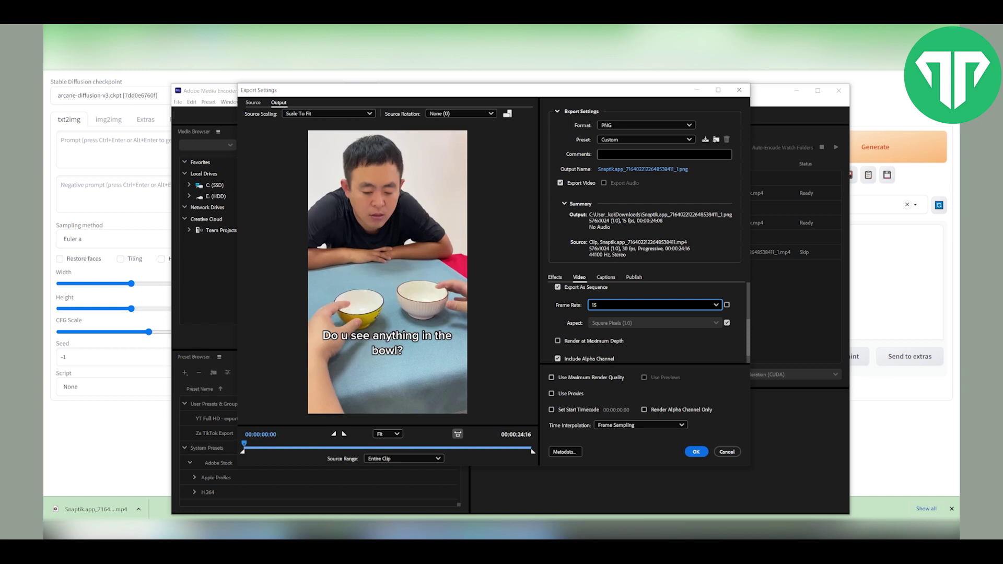
Enable rendering at maximum depth and maximum render quality for the PNG sequence export.
scroll(648, 321, "down", 1)
left_click(557, 337)
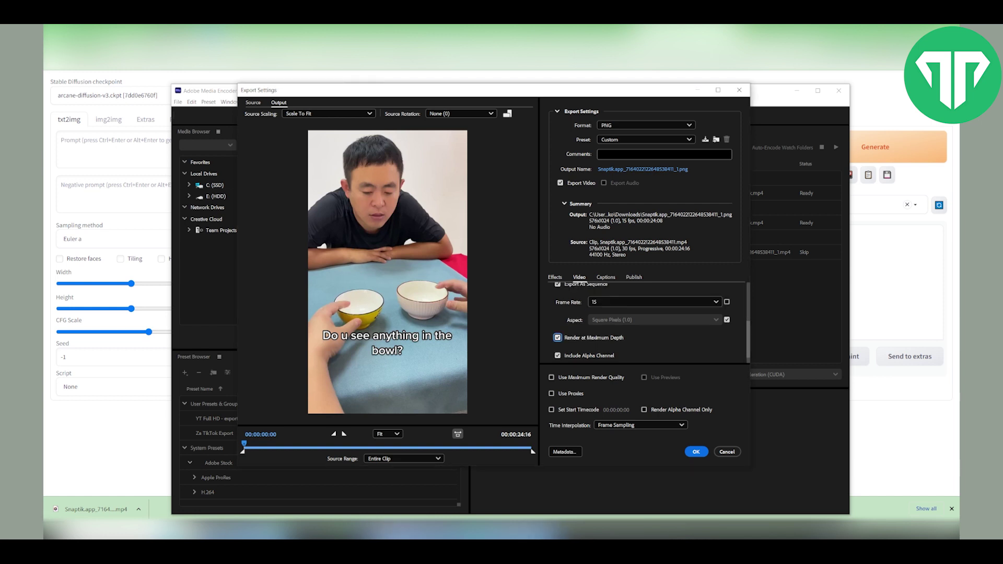
scroll(648, 321, "down", 1)
left_click(552, 377)
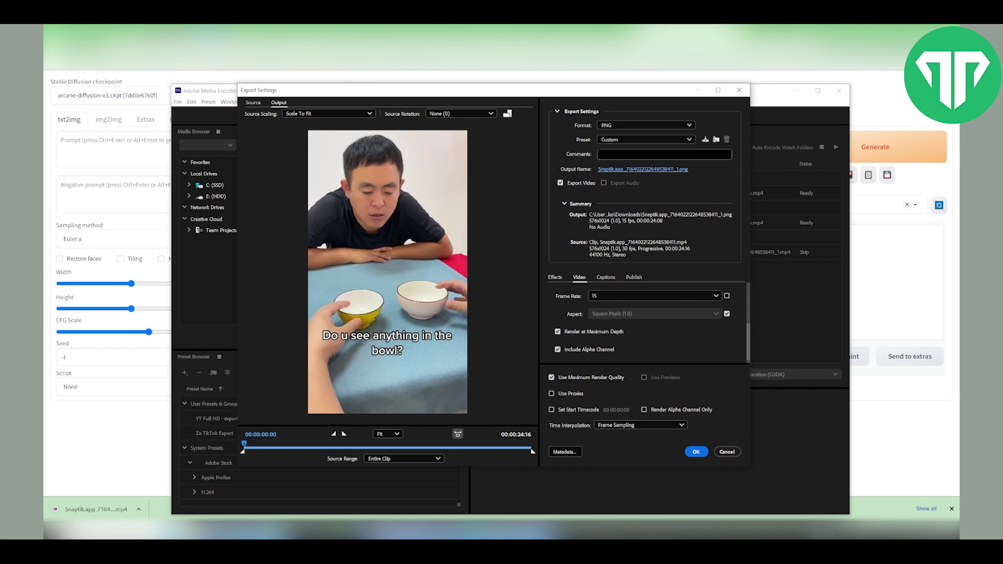
Set the output file name to "new video example" in a new "video" folder inside Downloads and accept the export settings.
left_click(643, 169)
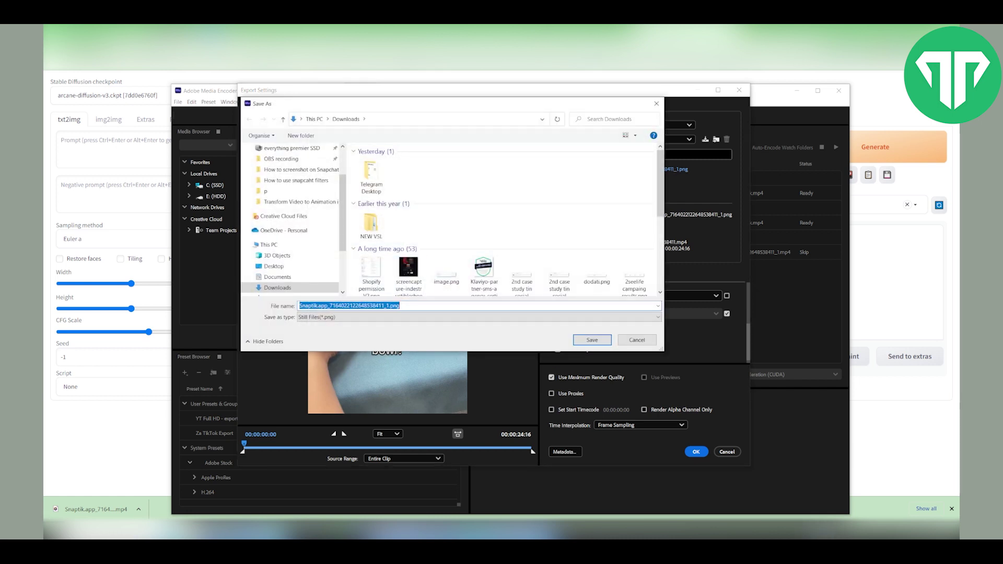
type("new vi")
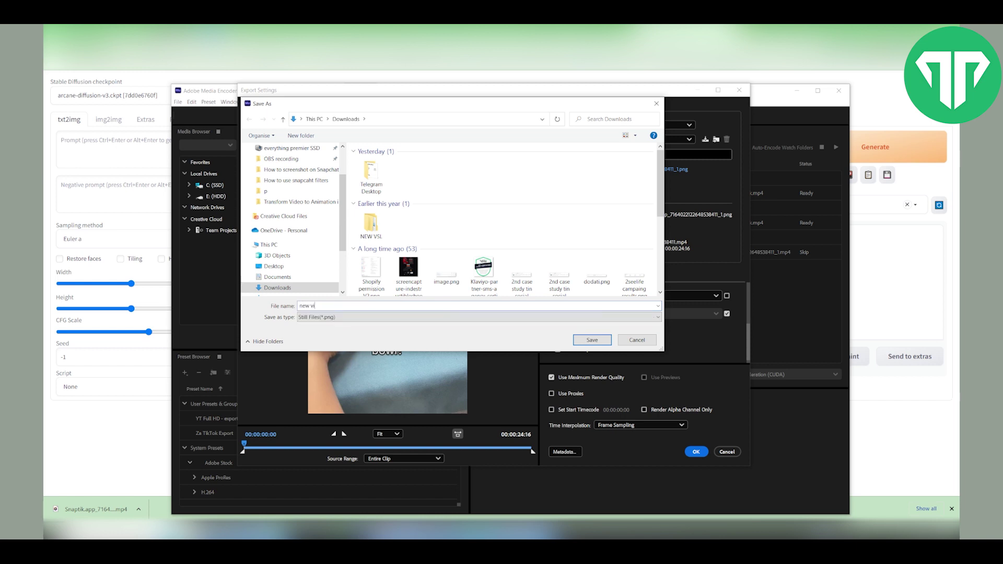
type("deo example")
key("ctrl+shift+n")
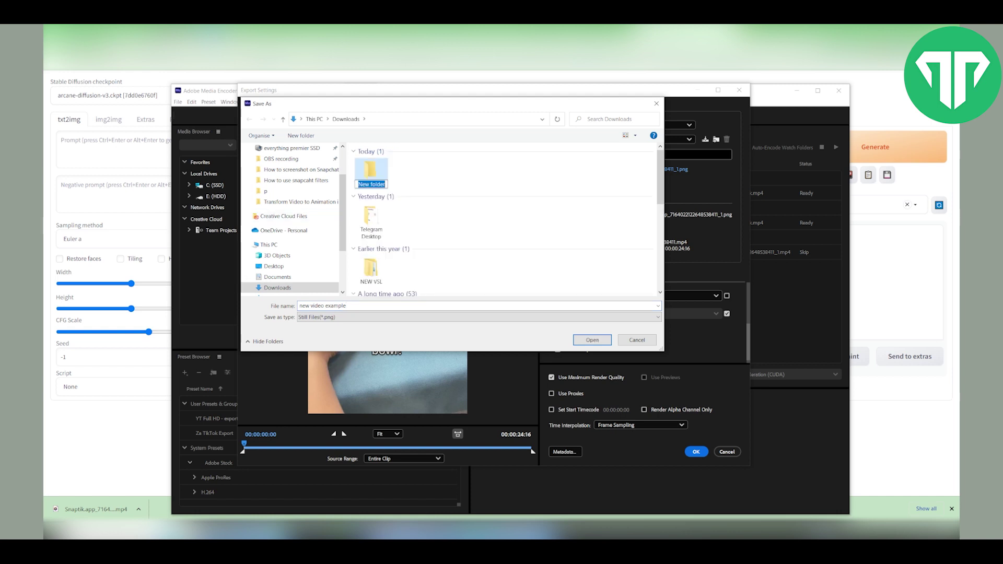
type("video")
key("Return")
key("Return")
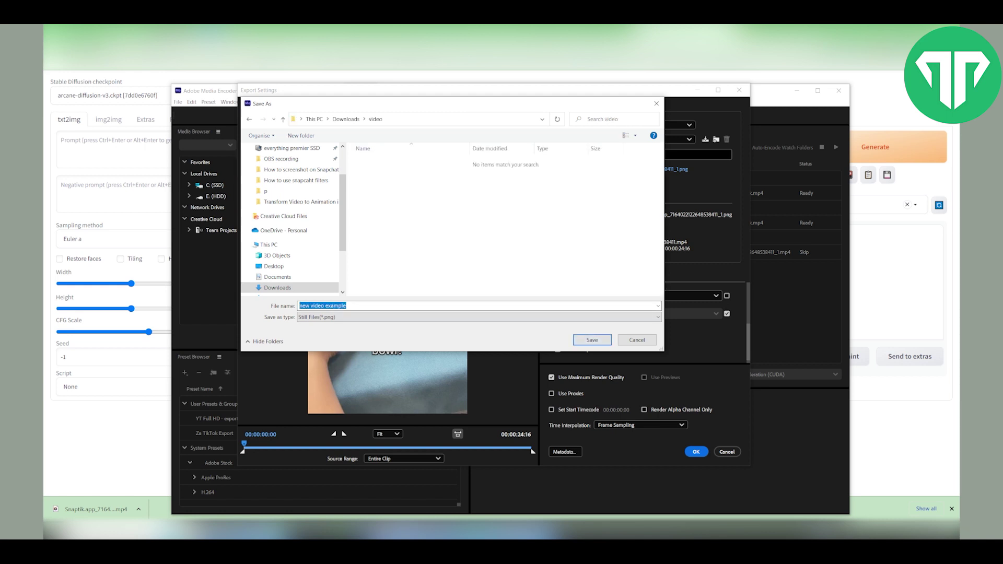
key("Return")
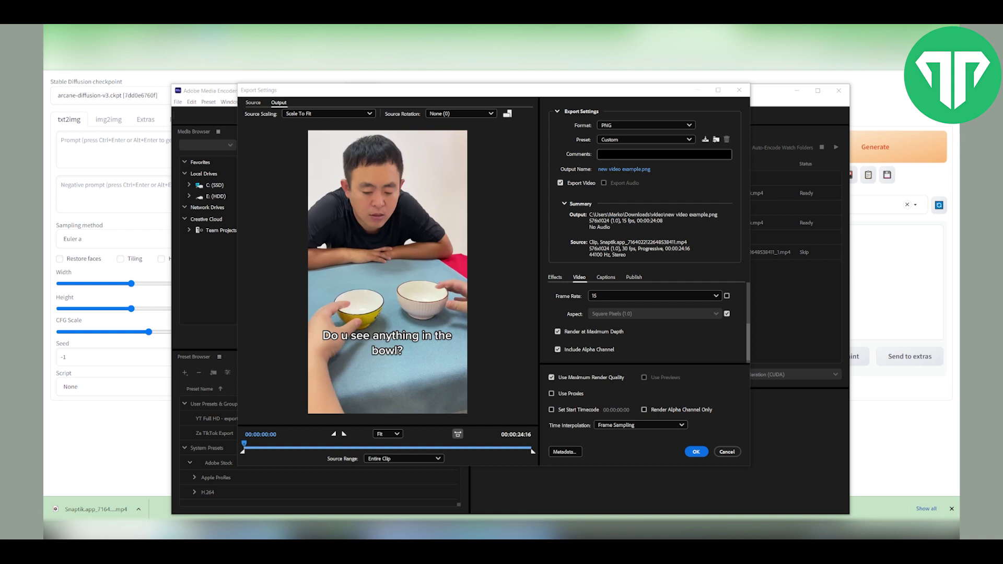
key("Return")
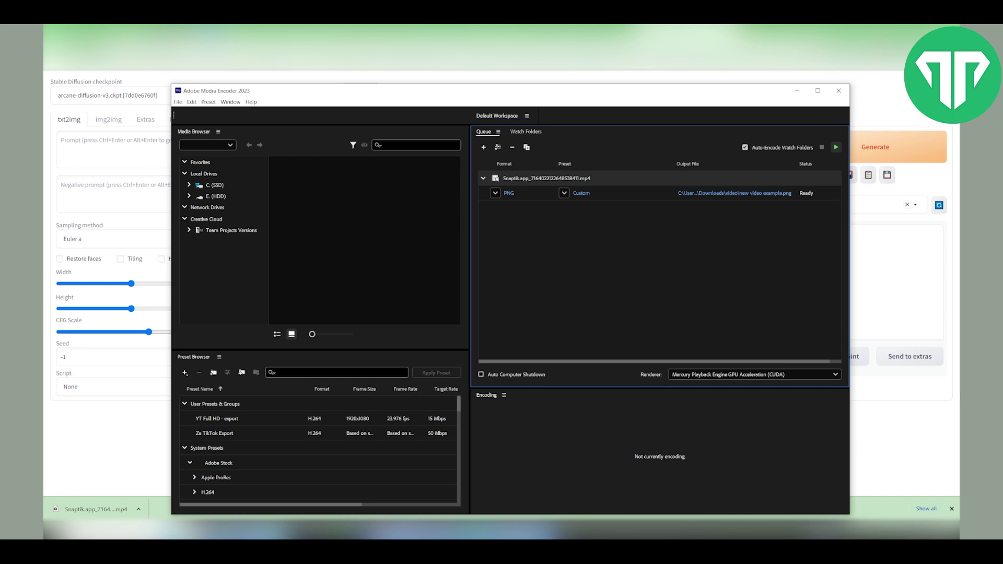
Start encoding the queue and review the exported PNG frames in the Downloads video folder.
left_click(837, 147)
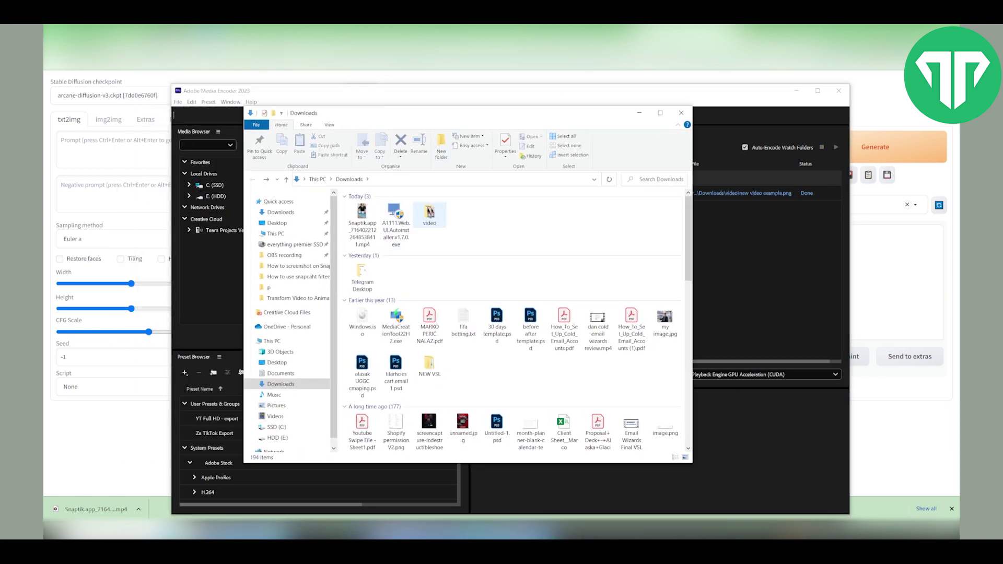
double_click(430, 214)
scroll(466, 241, "down", 10)
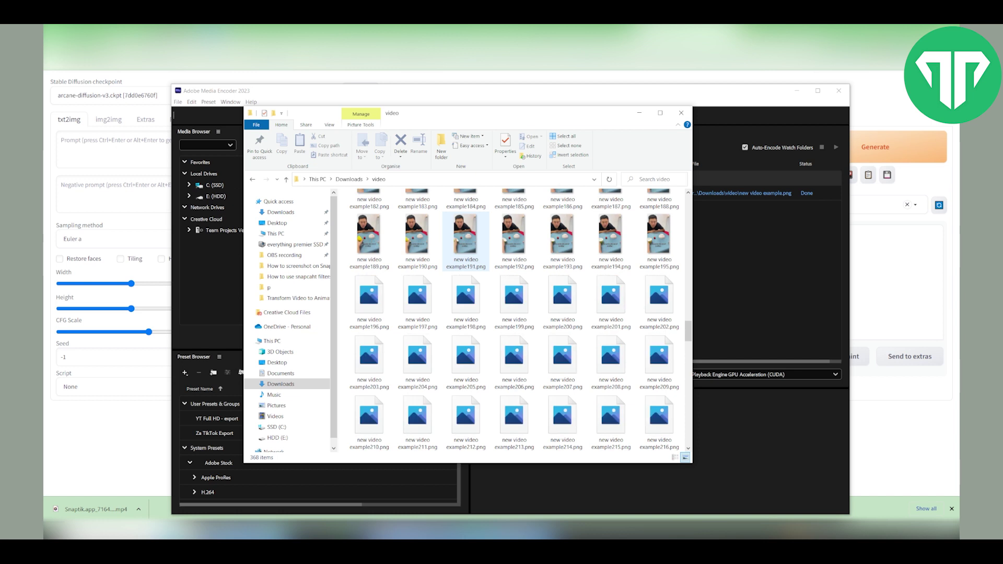
scroll(512, 342, "down", 10)
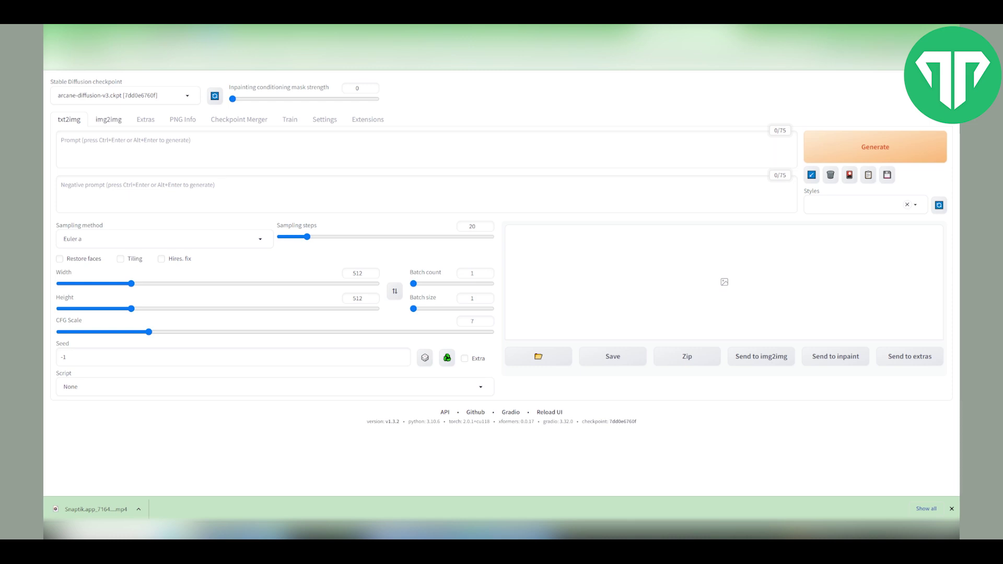
Load one of the exported "new video example" PNG frames from the Downloads video folder as the img2img source image.
left_click(108, 119)
scroll(273, 313, "down", 2)
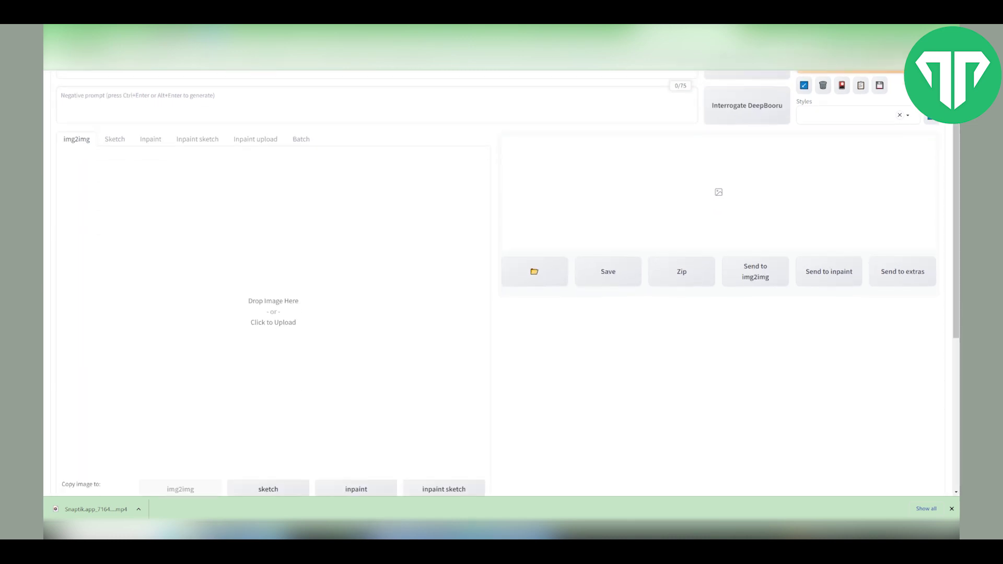
left_click(273, 298)
left_click(254, 222)
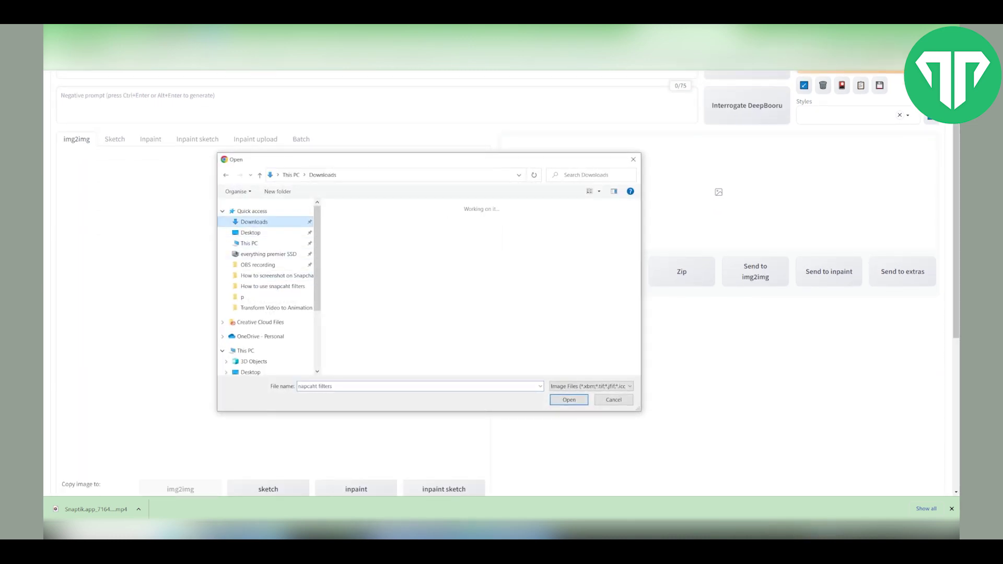
double_click(346, 227)
scroll(504, 290, "down", 5)
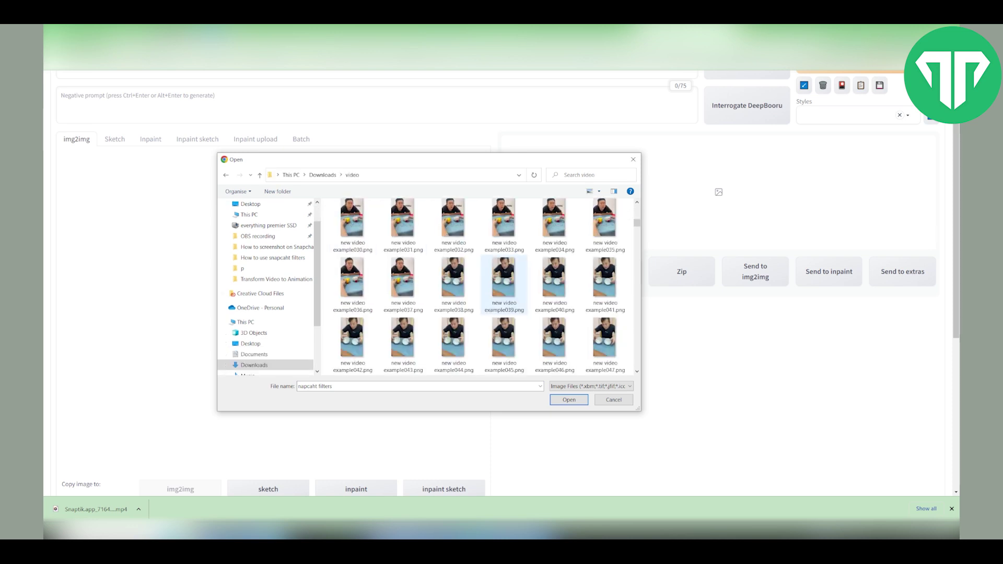
scroll(504, 286, "up", 1)
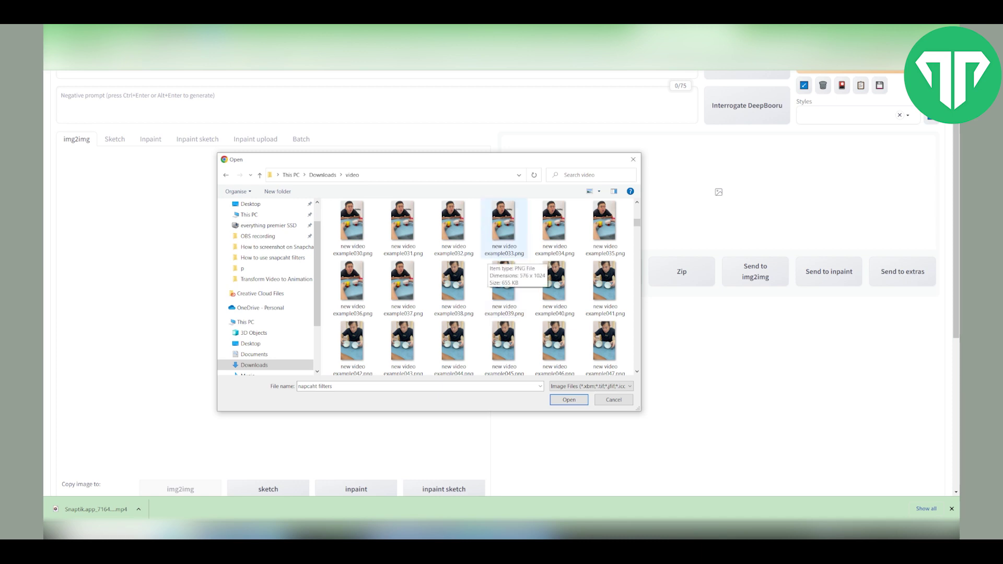
scroll(504, 235, "up", 5)
left_click(454, 225)
left_click(569, 400)
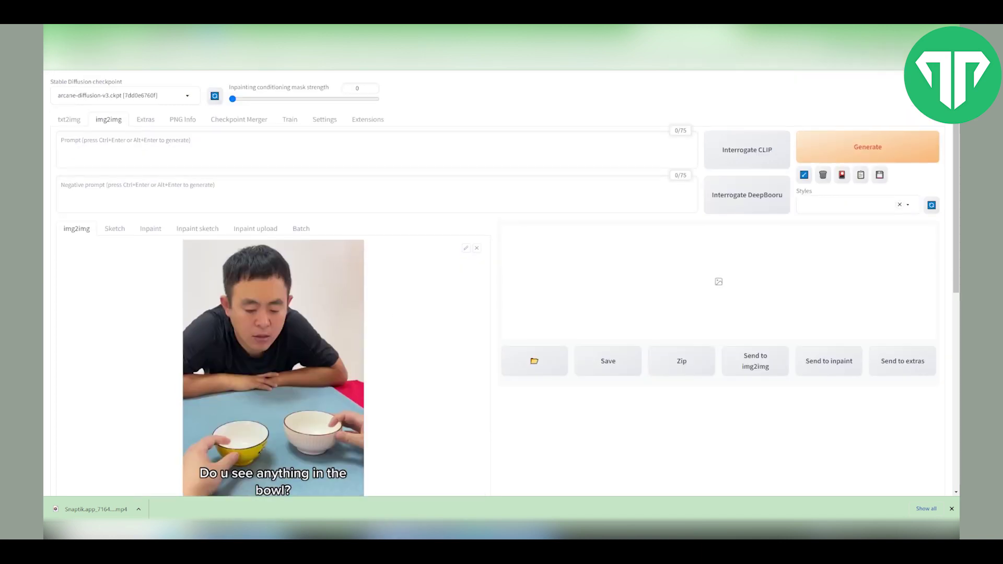
Try to caption the video frame with Interrogate CLIP and generate an img2img image without a prompt.
scroll(502, 282, "up", 2)
left_click(748, 150)
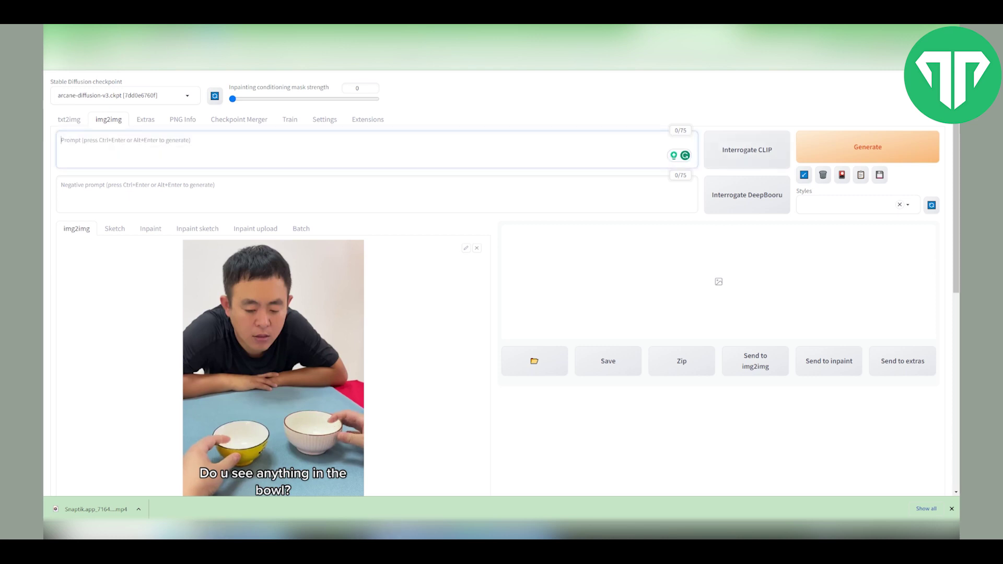
scroll(502, 282, "down", 1)
scroll(502, 282, "up", 1)
key("ctrl+Return")
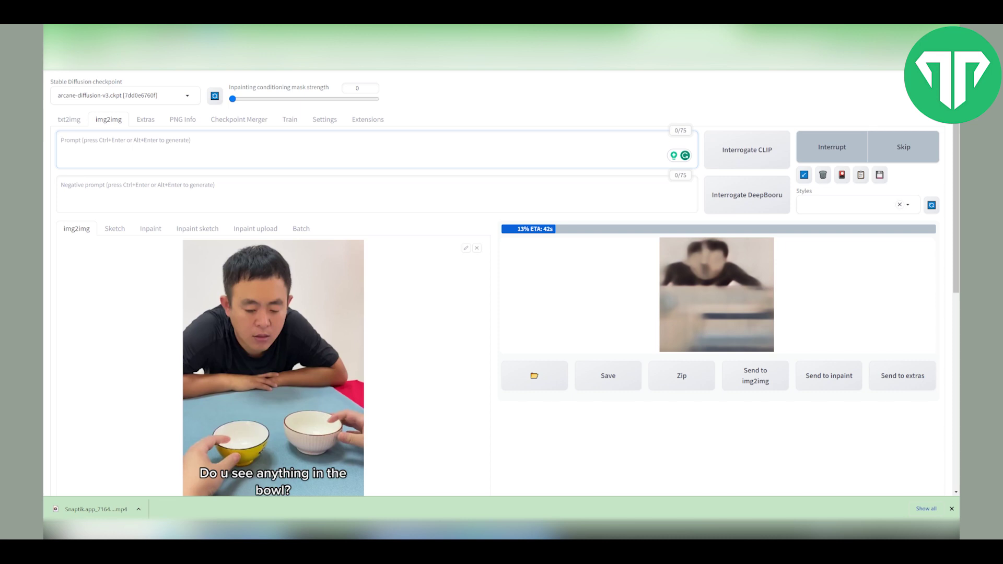
Enter the prompt "a man looking at a bowl, Arcane style" and reduce the output width to suit the portrait frame.
type("a man looking at a bowl")
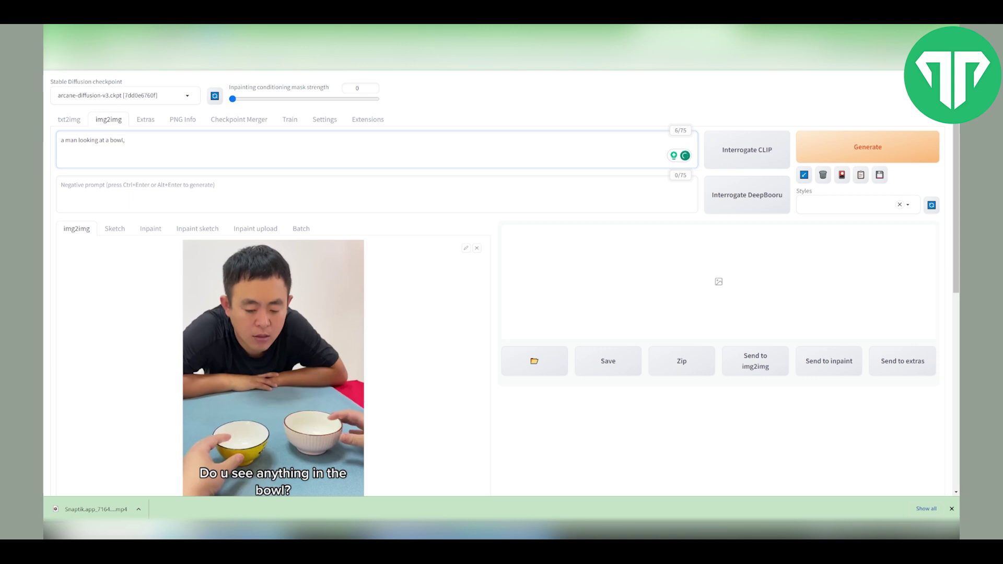
type(", Arcane style")
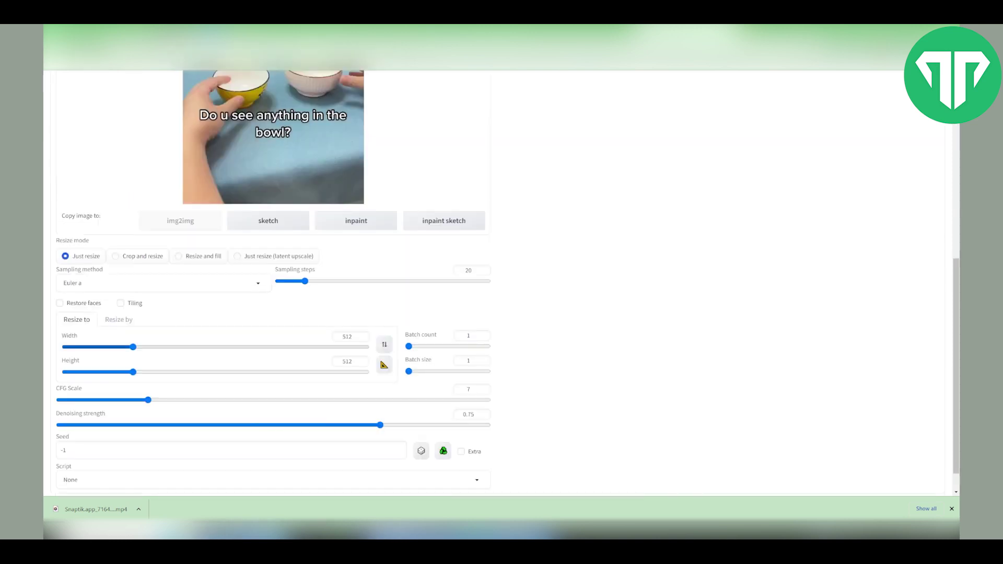
scroll(272, 261, "up", 3)
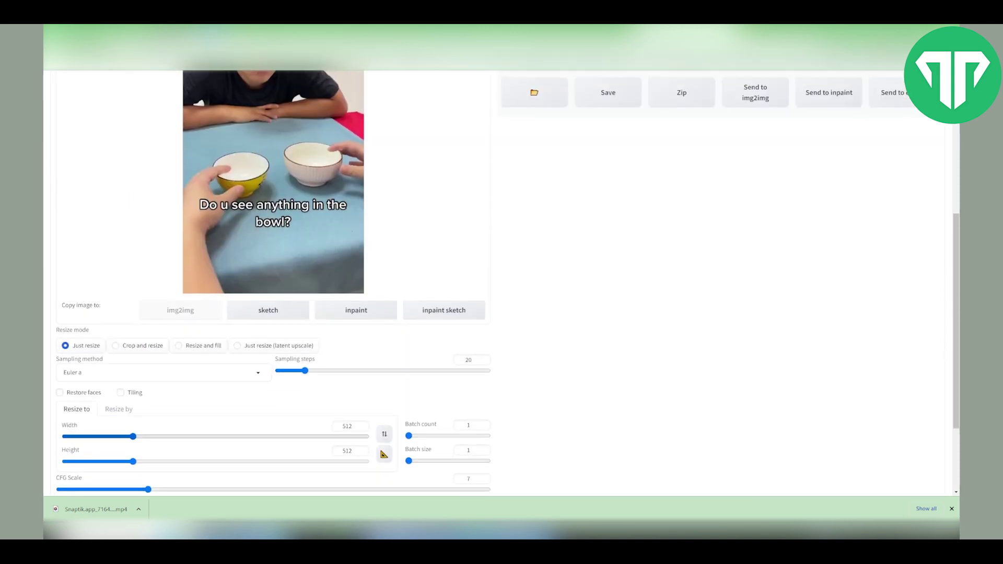
scroll(271, 261, "up", 2)
left_click_drag(101, 421, 94, 421)
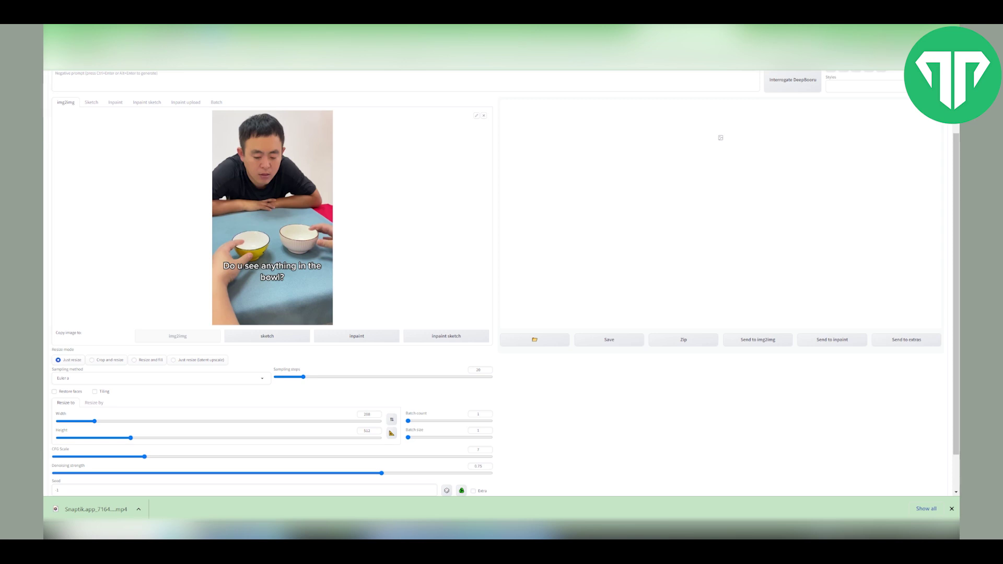
scroll(502, 274, "down", 1)
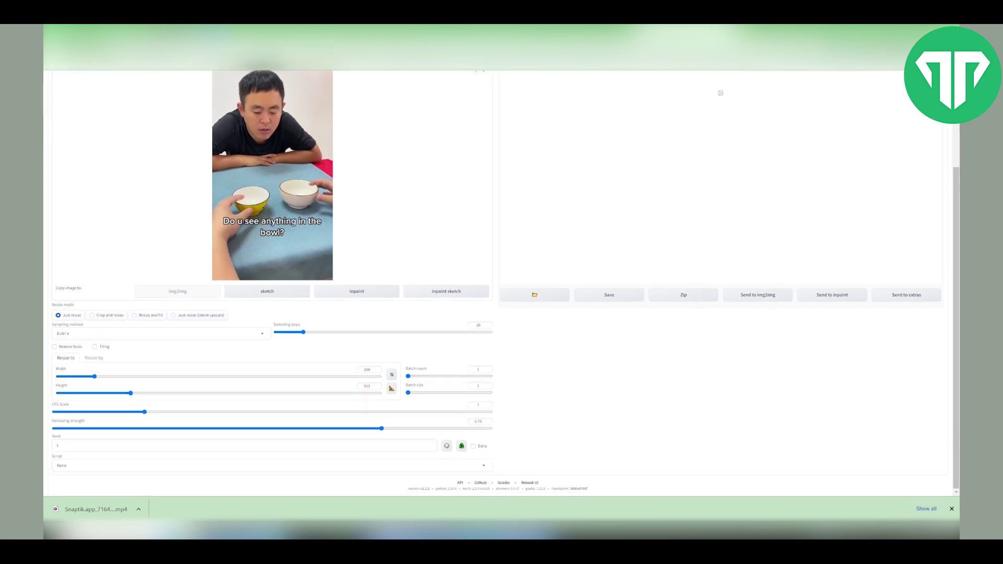
scroll(502, 283, "up", 3)
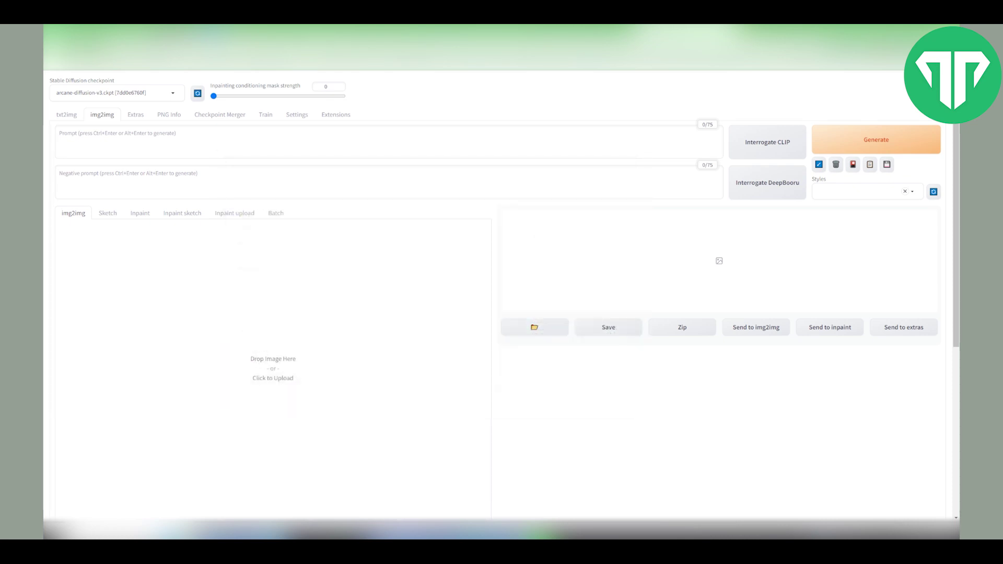
Set the output size for the bicycle photo to 296 × 520 and generate its prompt with Interrogate CLIP.
scroll(502, 295, "down", 5)
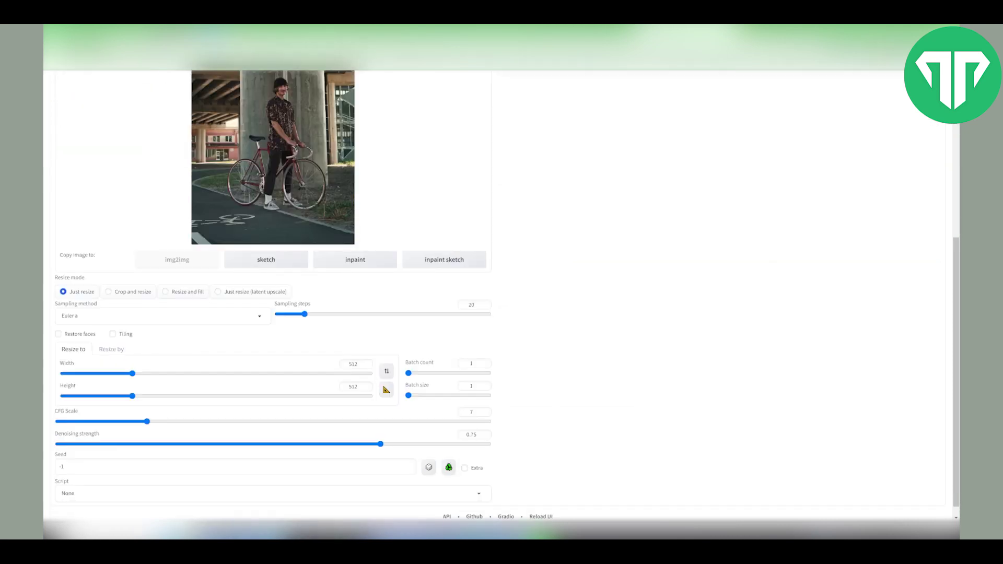
scroll(501, 295, "up", 5)
scroll(272, 314, "down", 5)
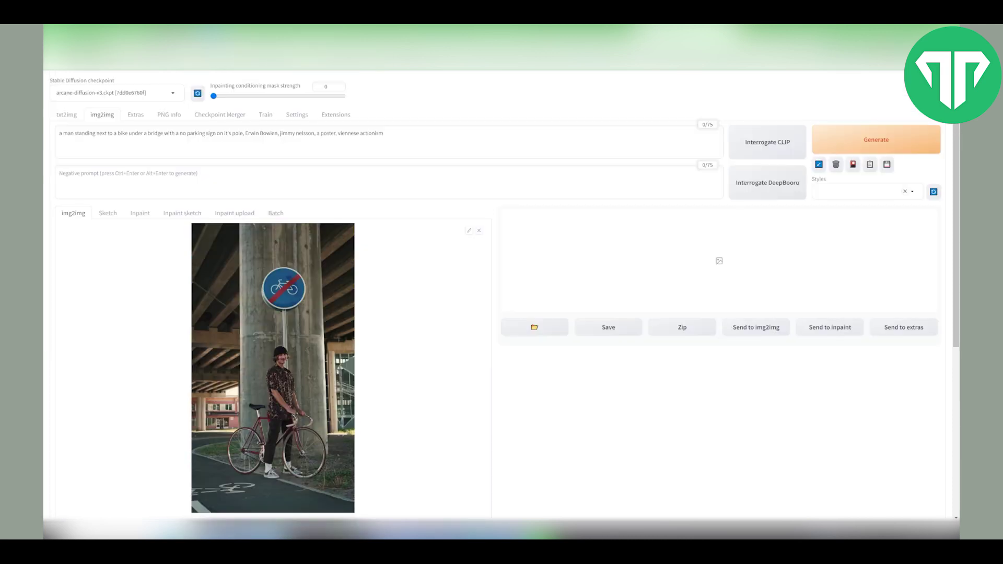
Replace the artist and style terms after "it's pole," in the prompt with "Arcane style" and generate the image.
left_click(384, 132)
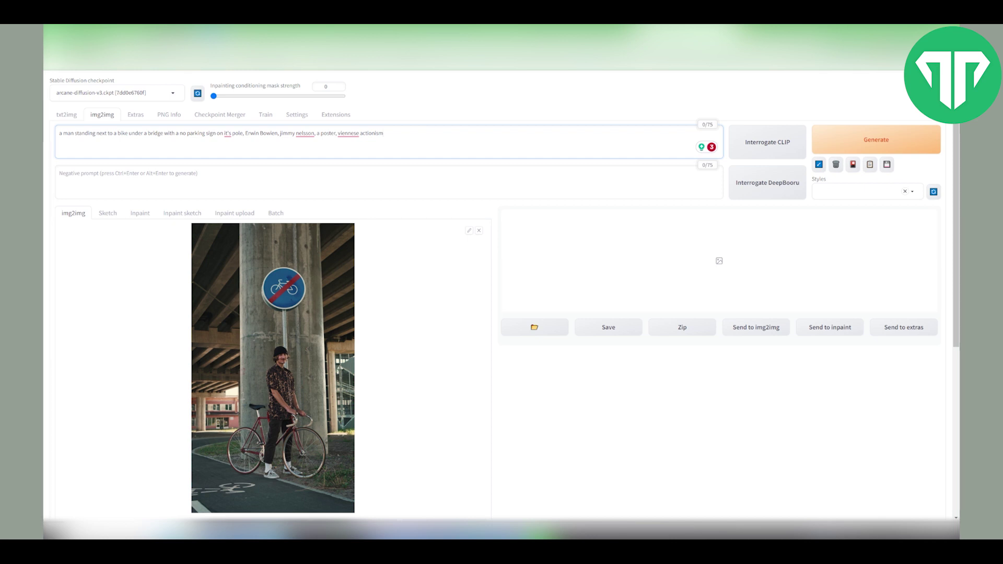
key("ctrl+BackSpace")
key("ctrl+BackSpace")
key("ctrl+BackSpace")
key("ctrl+BackSpace")
key("ctrl+BackSpace")
key("ctrl+BackSpace")
key("ctrl+BackSpace")
key("ctrl+BackSpace")
key("ctrl+BackSpace")
key("ctrl+BackSpace")
key("ctrl+BackSpace")
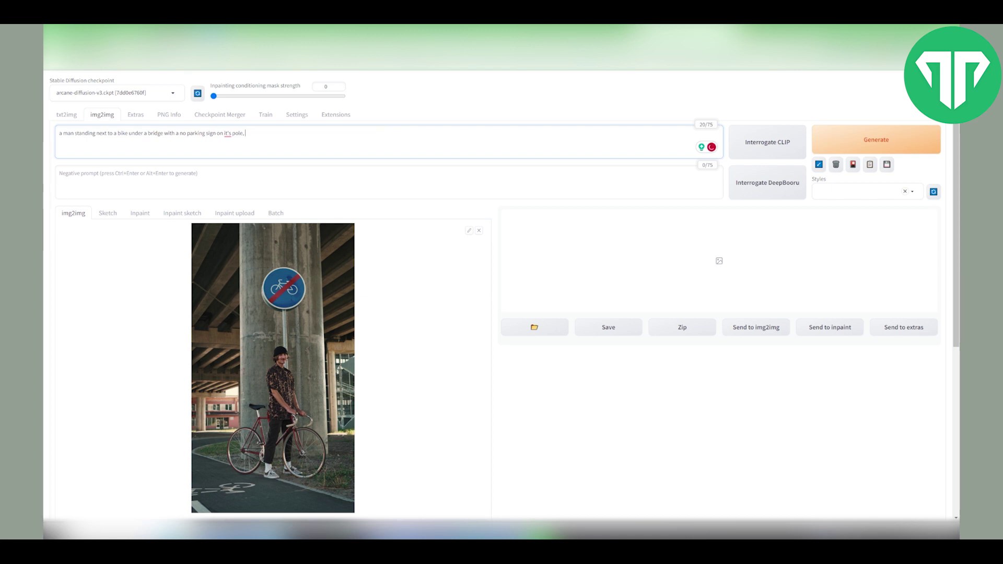
type("Arcane style")
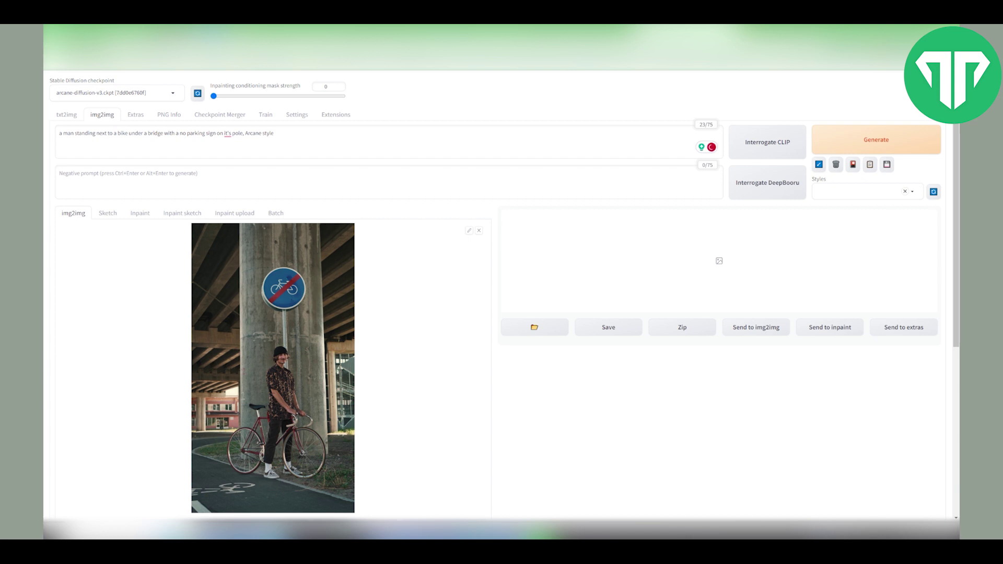
key("ctrl+Return")
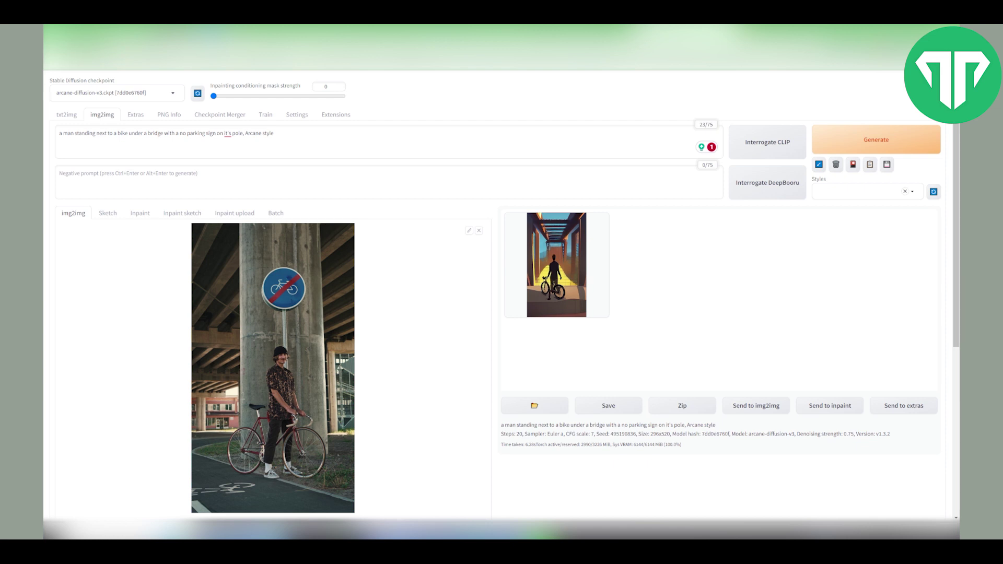
Set the denoising strength to 0.69 and generate the bicycle image again.
scroll(381, 431, "down", 5)
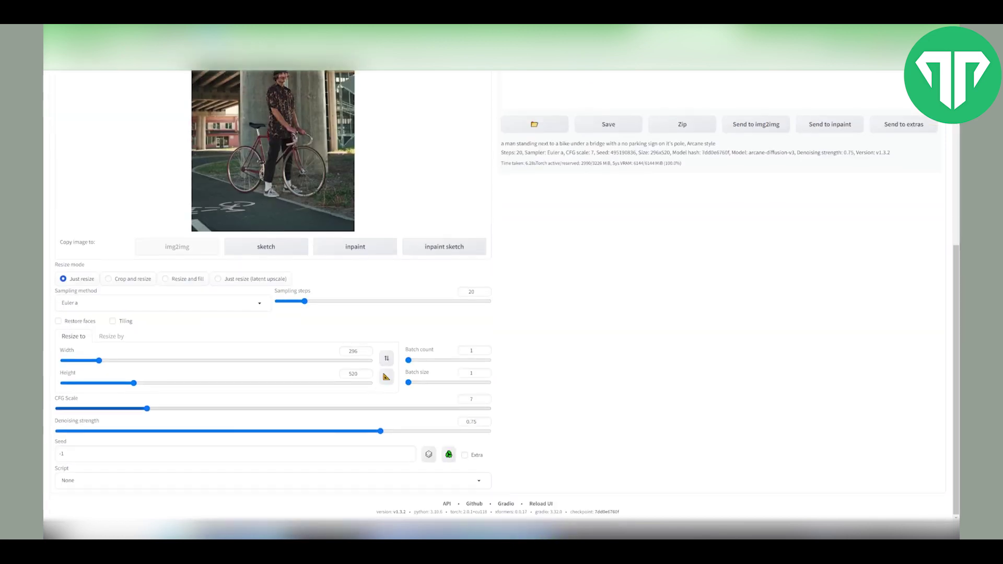
left_click_drag(381, 431, 354, 432)
scroll(502, 293, "up", 5)
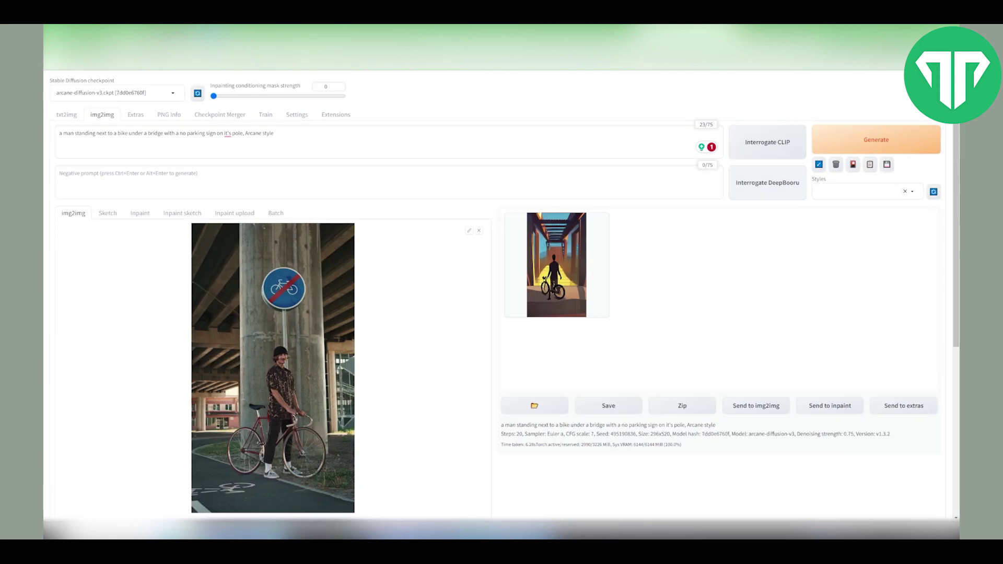
left_click(860, 140)
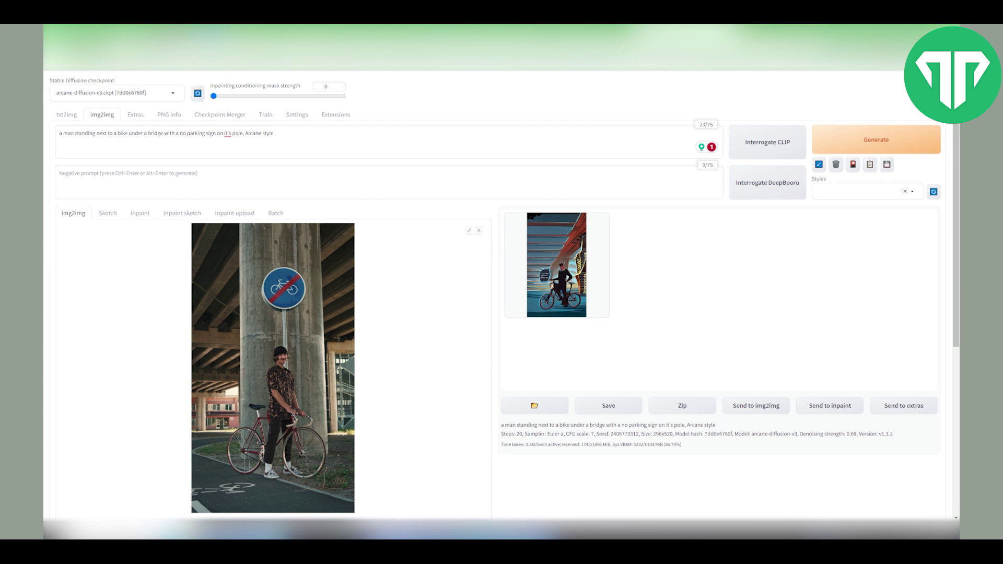
Set the CFG scale to 6.5 and regenerate the bicycle image.
scroll(502, 293, "down", 5)
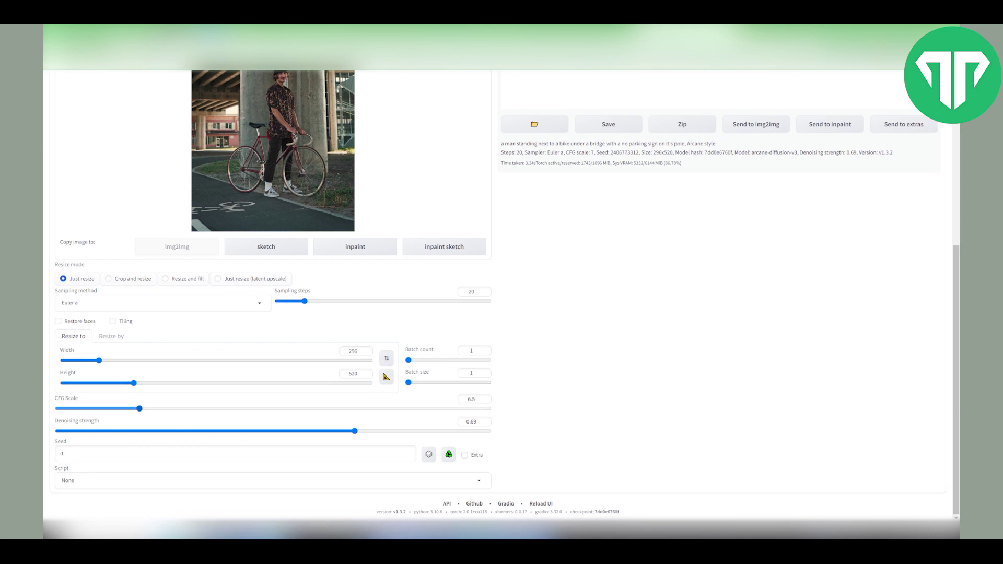
scroll(501, 293, "up", 6)
left_click(847, 140)
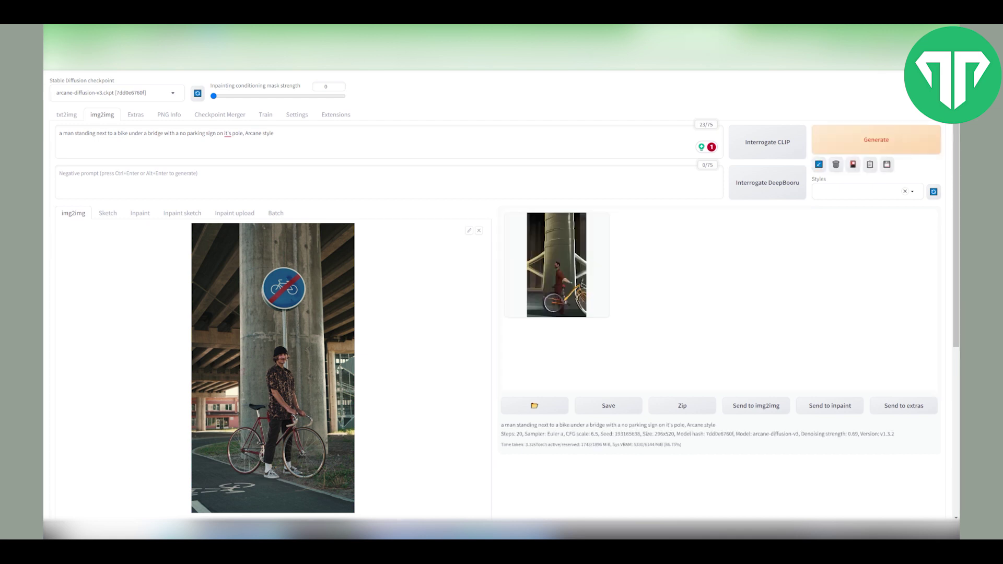
Regenerate the bicycle image with a denoising strength of 0.44.
left_click(847, 145)
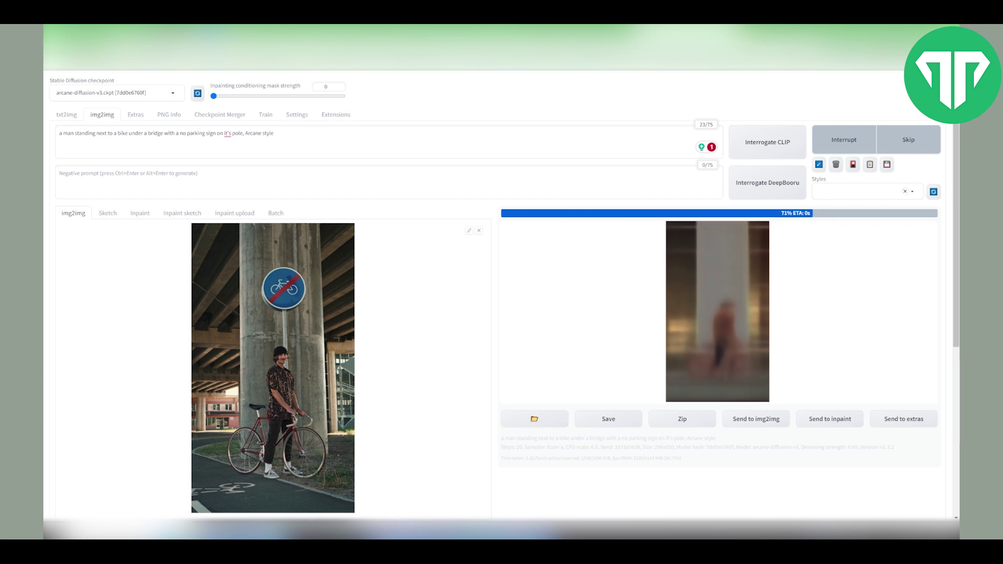
scroll(501, 293, "down", 1)
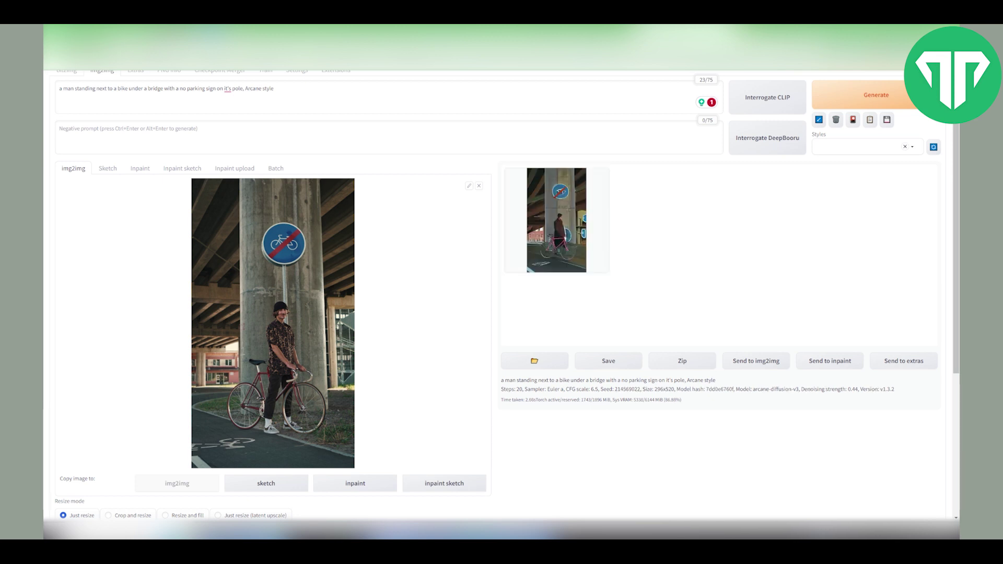
Set the sampling method to LMS Karras with 10 sampling steps, CFG scale 1 and denoising strength 0.7.
scroll(501, 293, "down", 5)
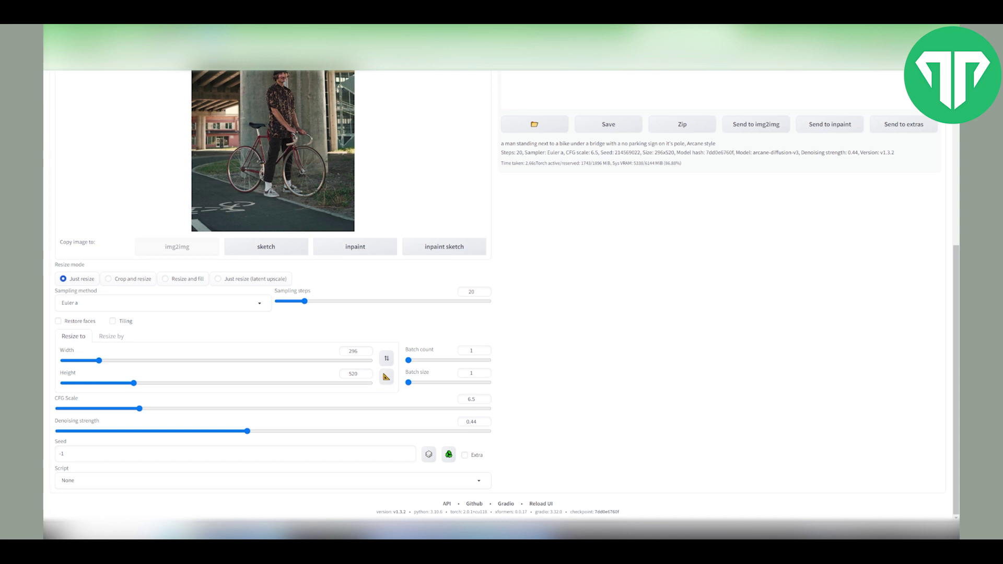
left_click(163, 303)
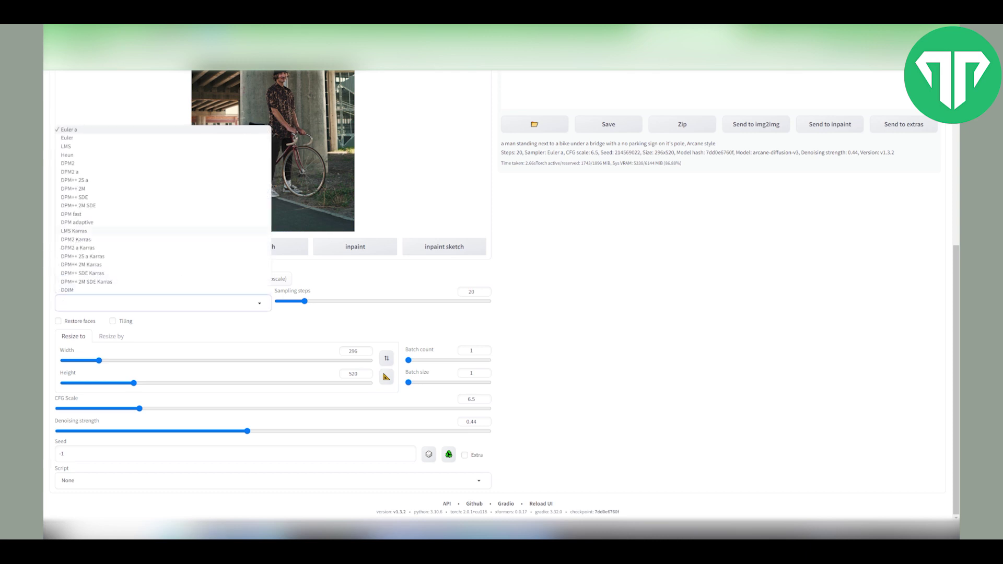
left_click(74, 230)
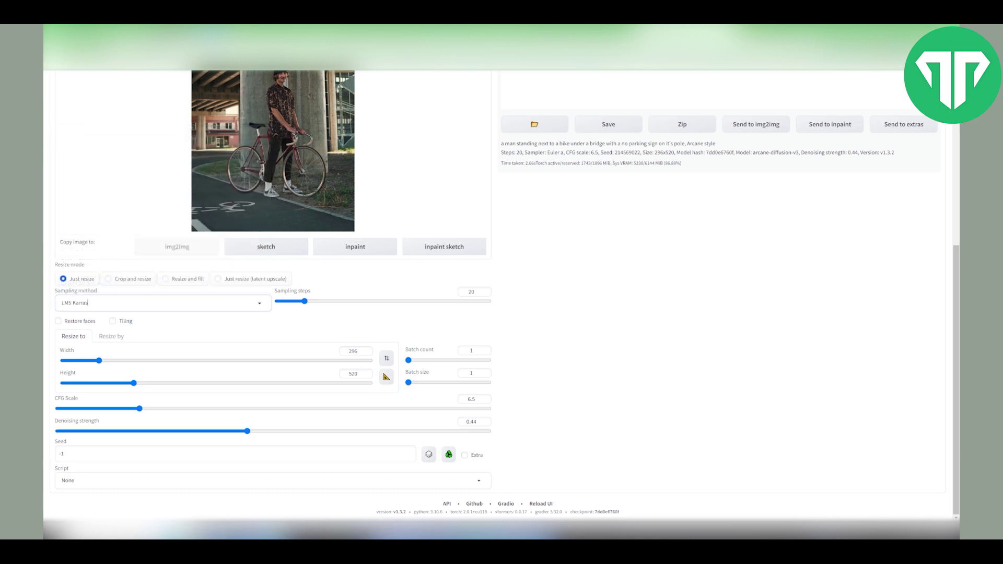
left_click_drag(305, 301, 292, 301)
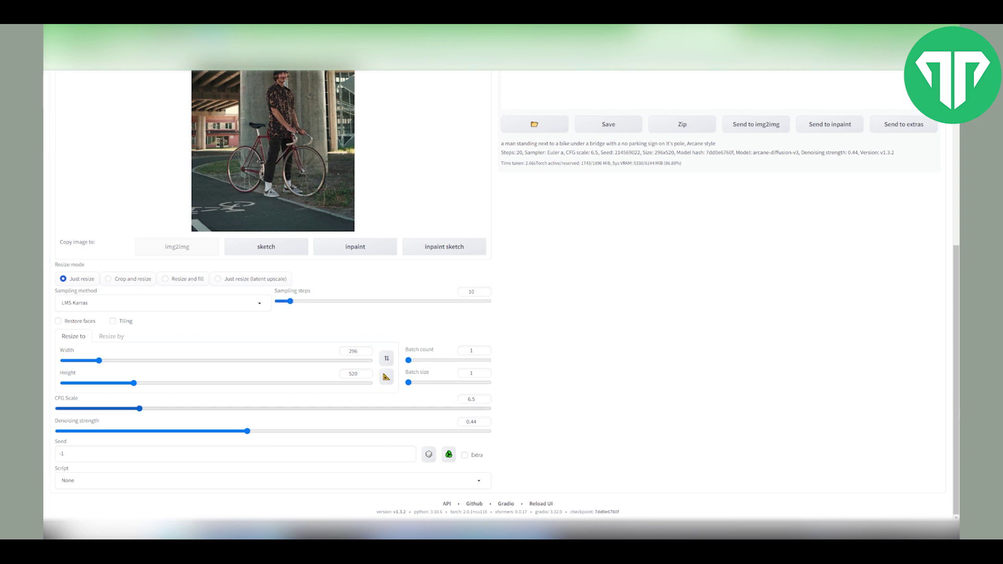
left_click_drag(140, 409, 58, 409)
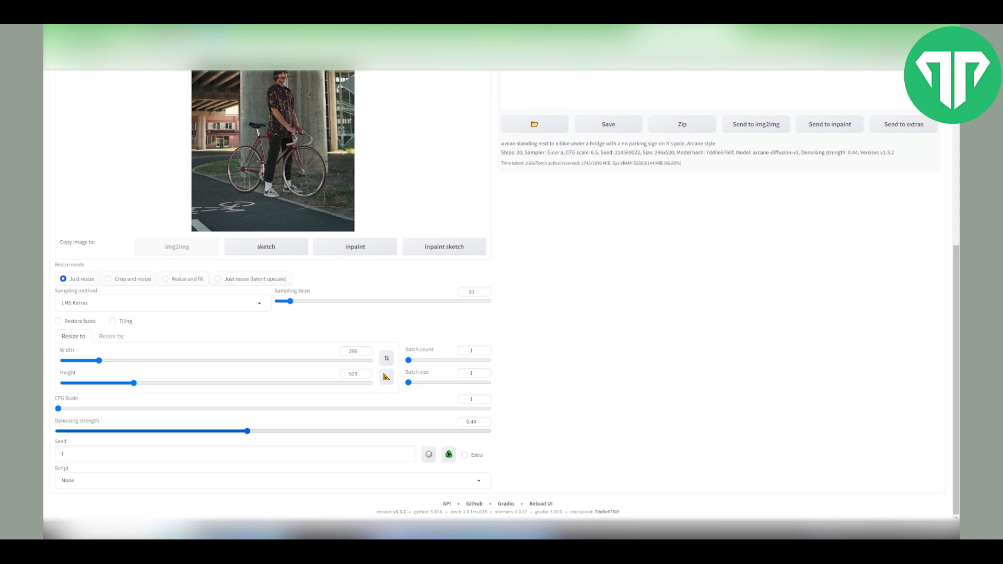
left_click_drag(247, 431, 354, 431)
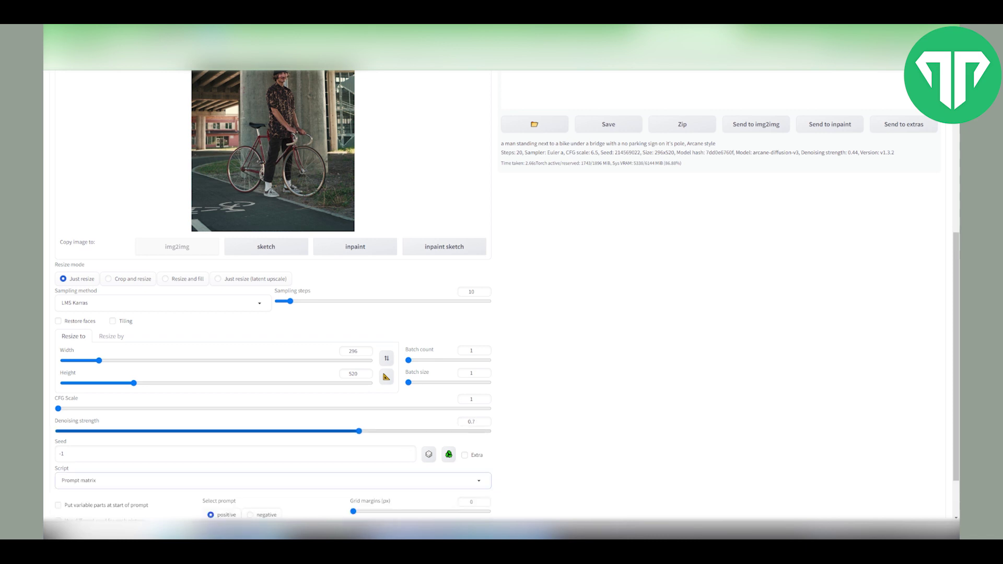
Choose the img2img alternative test script and turn off its overrides for sampling method, prompt and sampling steps.
scroll(497, 295, "down", 1)
left_click(273, 420)
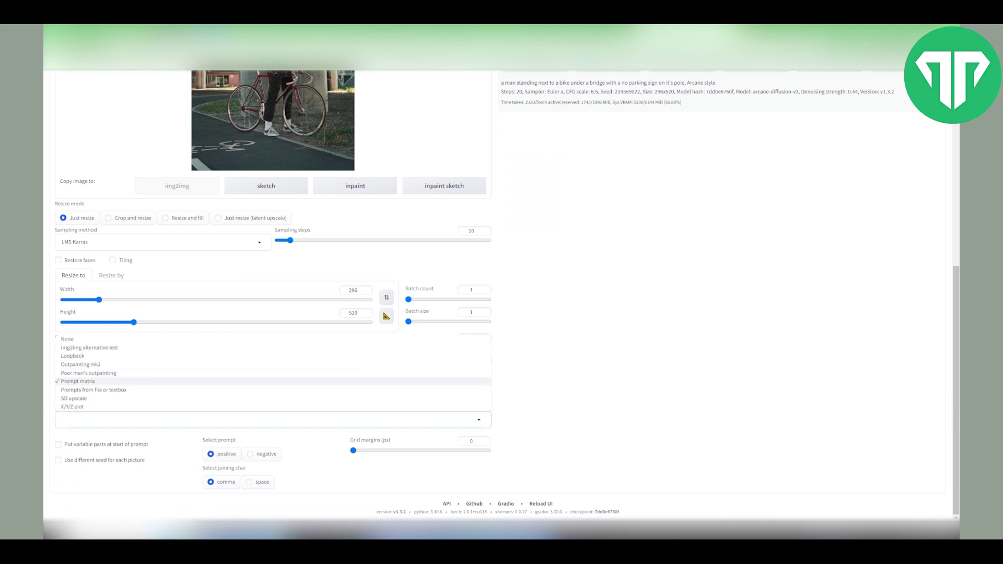
left_click(89, 347)
scroll(272, 313, "down", 3)
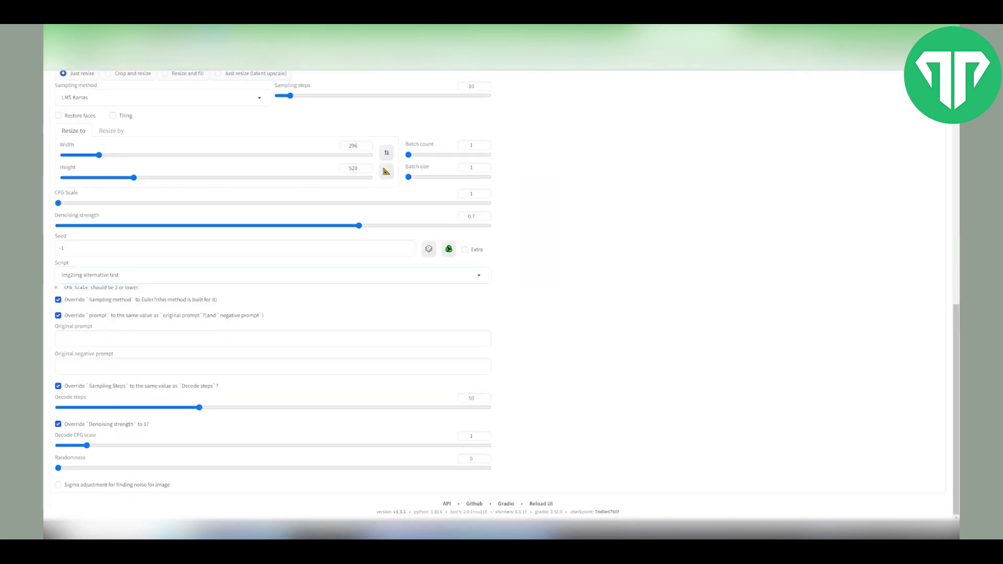
left_click(58, 315)
left_click(58, 299)
left_click(58, 386)
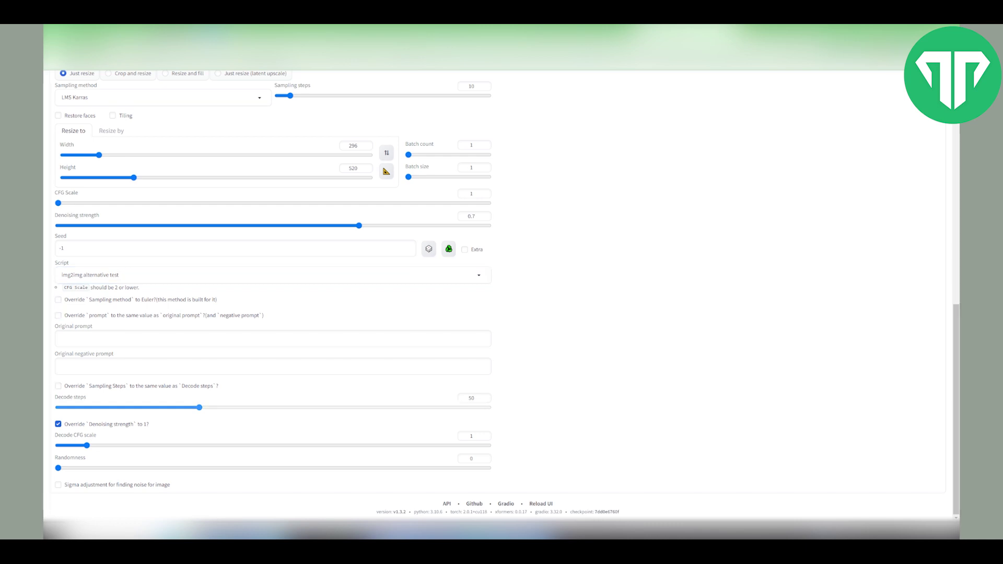
Set the script's decode steps to 10, enable sigma adjustment for finding noise and generate the bicycle image.
left_click_drag(199, 408, 83, 407)
left_click(58, 485)
scroll(272, 293, "up", 10)
left_click(876, 140)
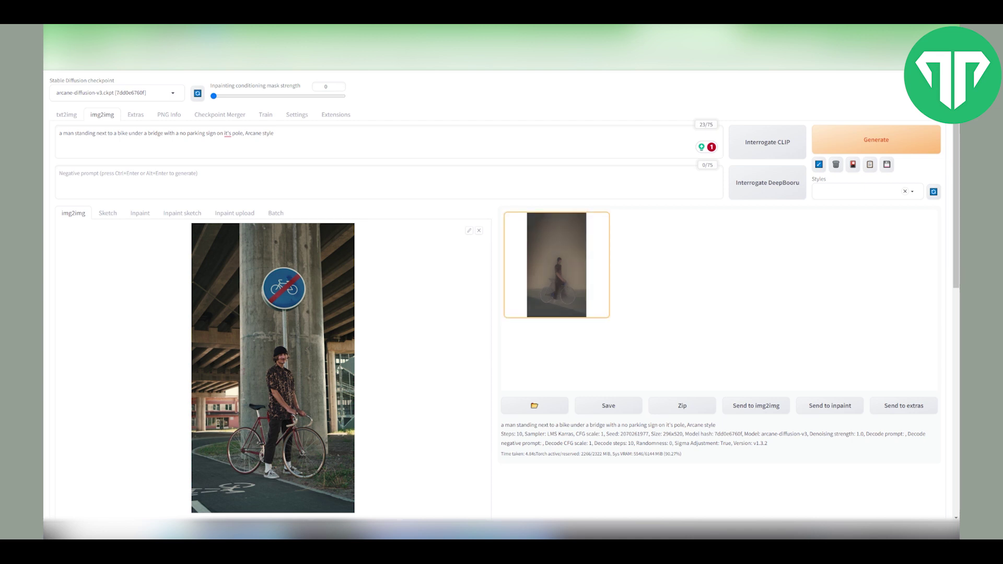
Generate the bicycle image with 45 sampling steps and again with 74 sampling steps.
key("ctrl+Return")
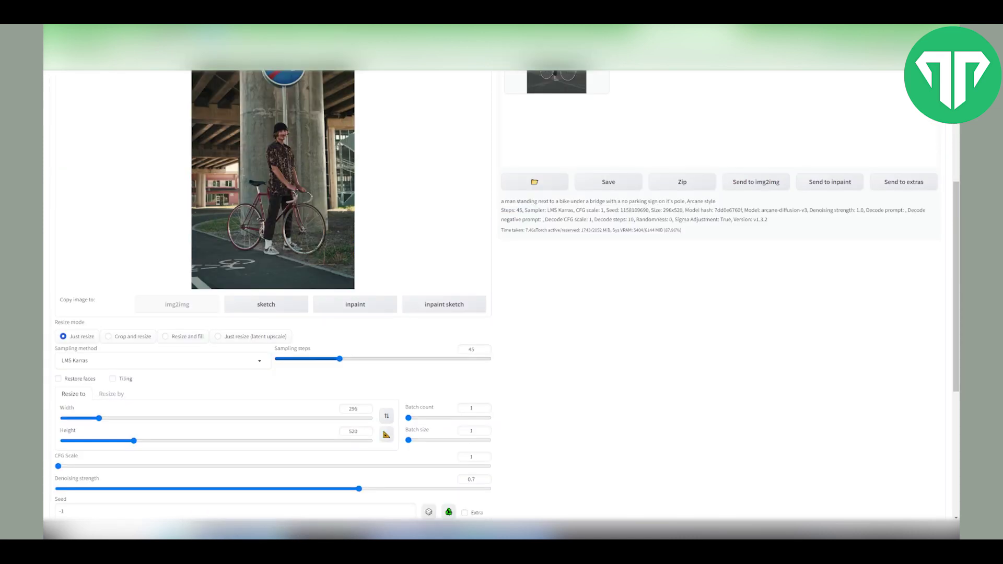
left_click_drag(340, 359, 381, 359)
scroll(495, 295, "up", 3)
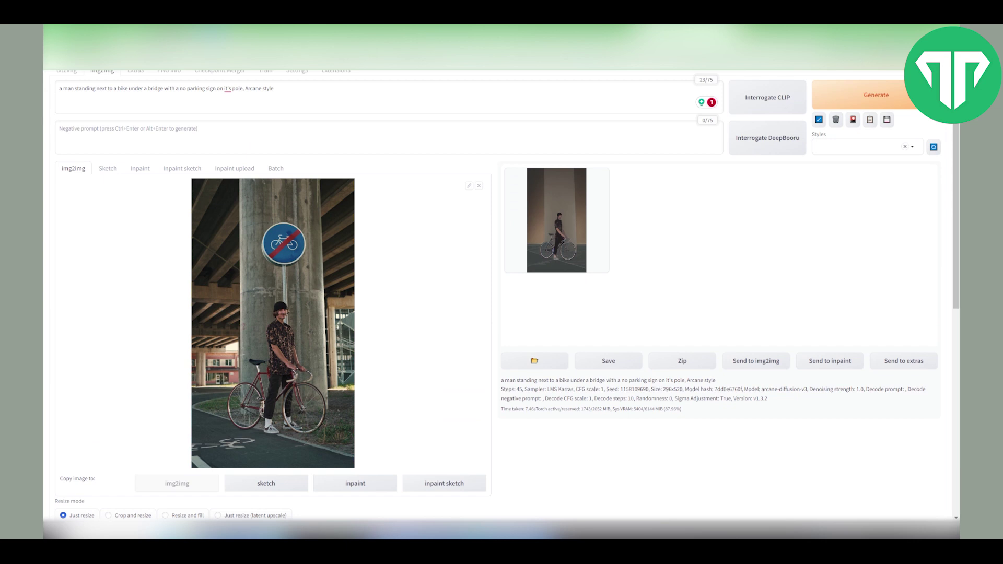
key("ctrl+Return")
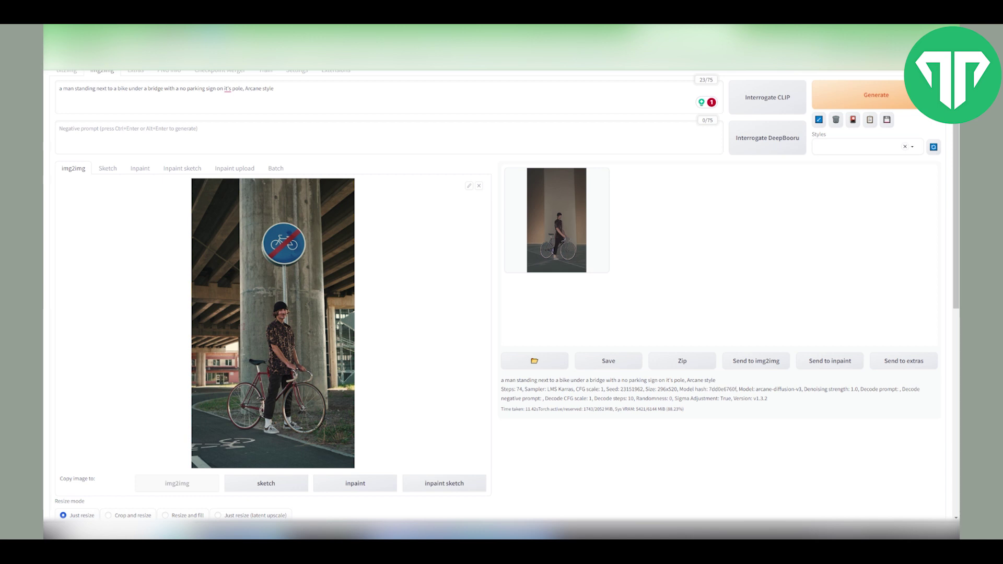
scroll(501, 293, "up", 1)
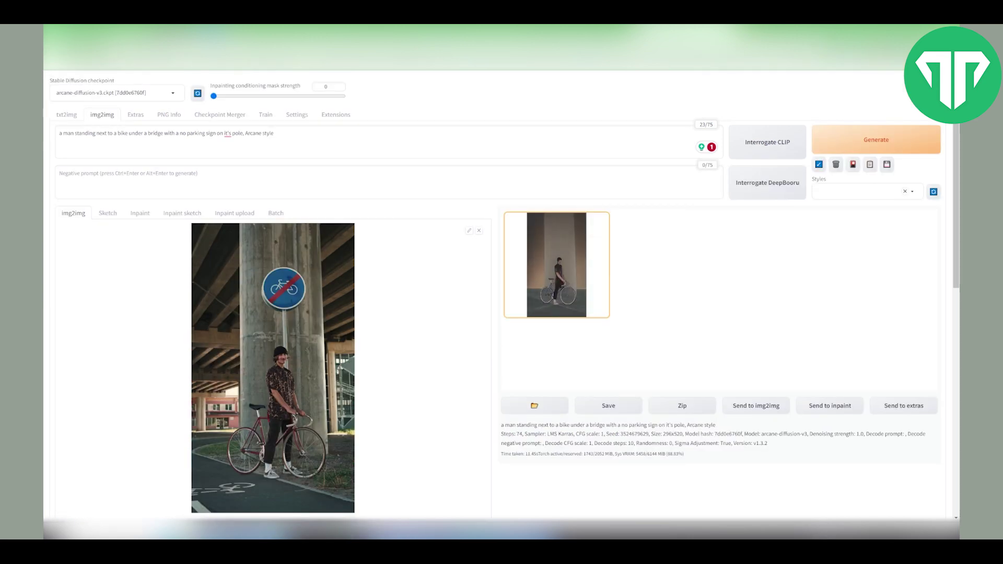
Set the denoising strength to 0.47 and reuse the seed of the last generated image.
scroll(501, 293, "down", 10)
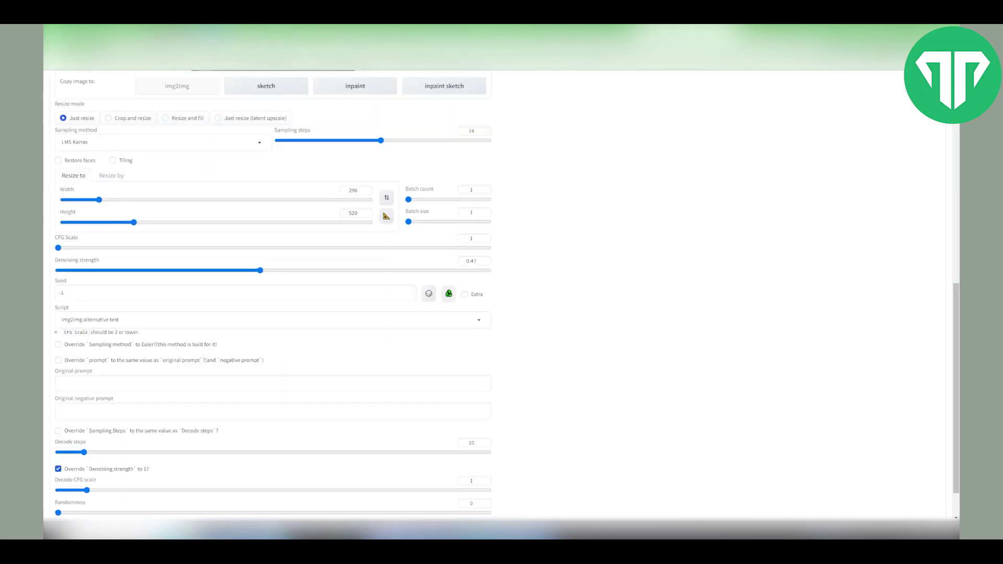
left_click(449, 294)
scroll(272, 295, "up", 8)
Set the batch input directory to the Downloads\video frames folder and the output directory to its "out" subfolder.
left_click(275, 212)
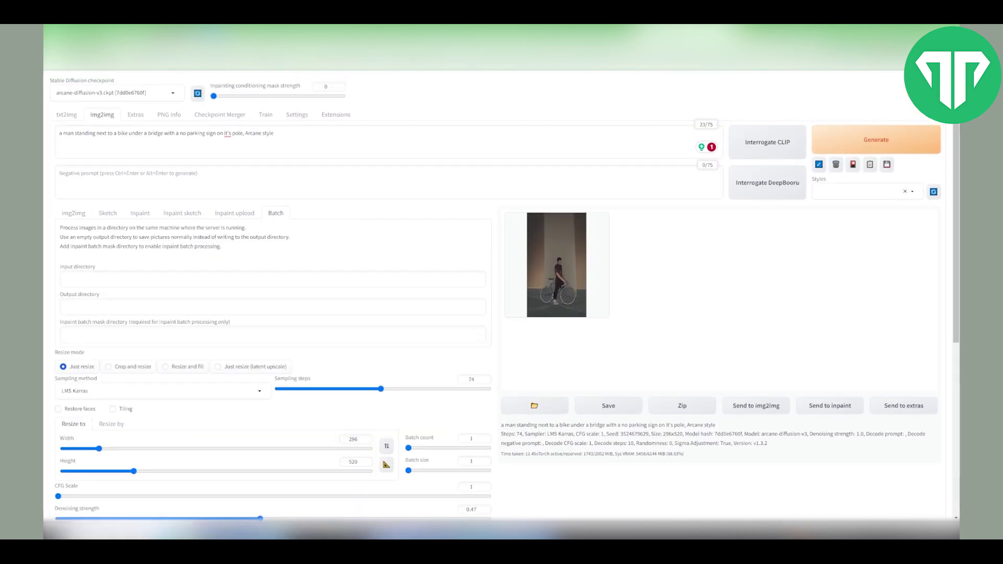
left_click(64, 279)
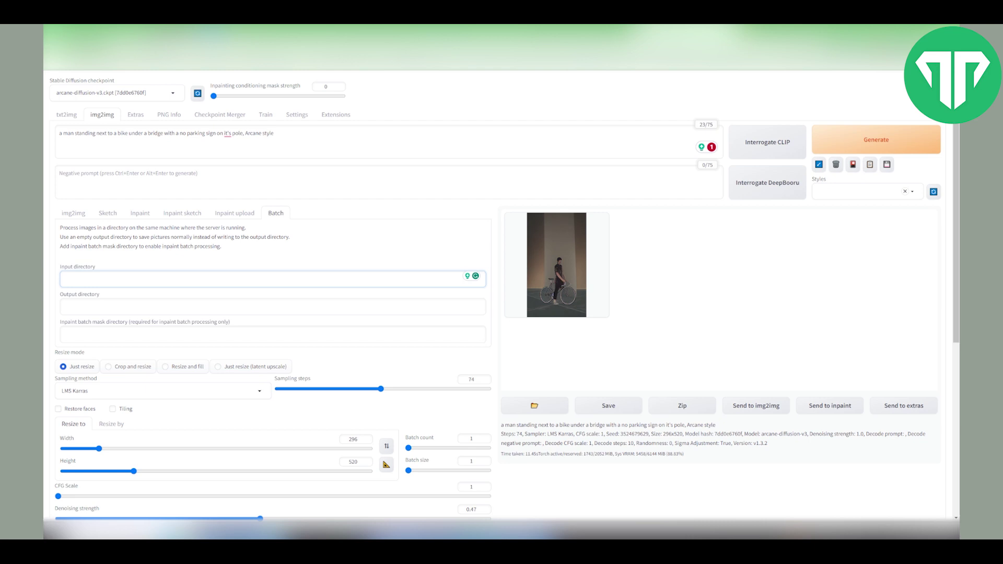
left_click_drag(959, 130, 559, 120)
left_click(544, 183)
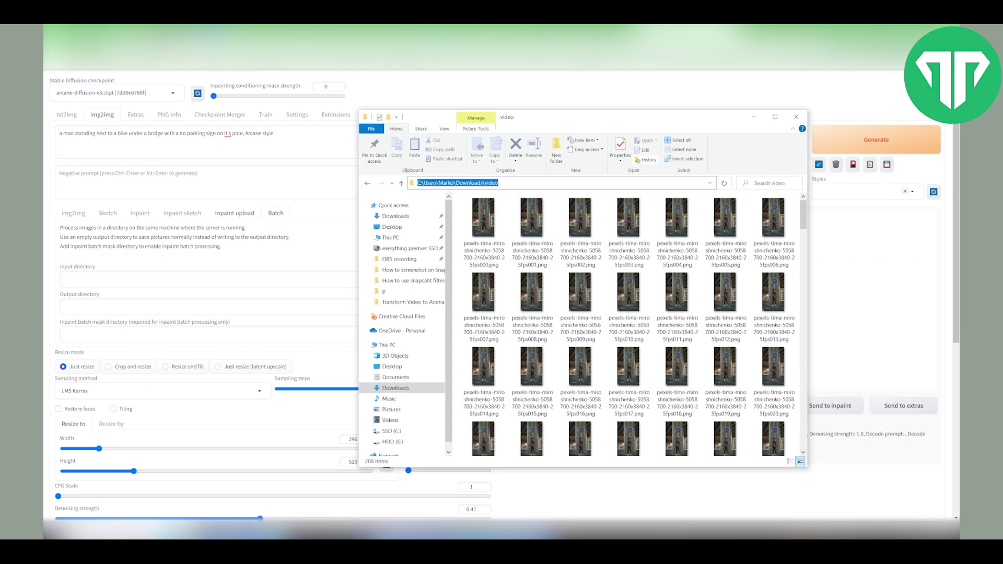
key("ctrl+c")
left_click(64, 279)
key("ctrl+v")
left_click(64, 307)
key("ctrl+v")
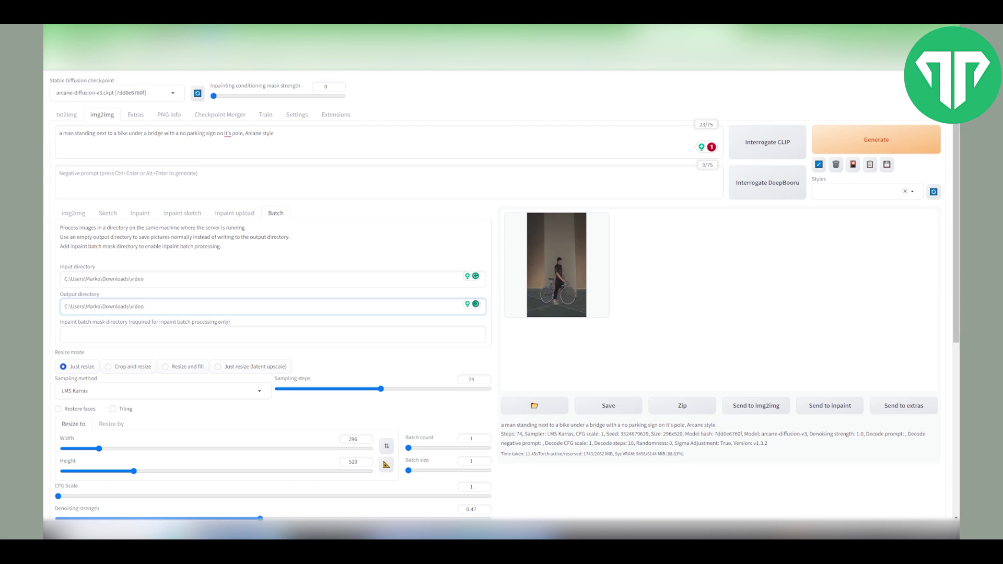
type("_out")
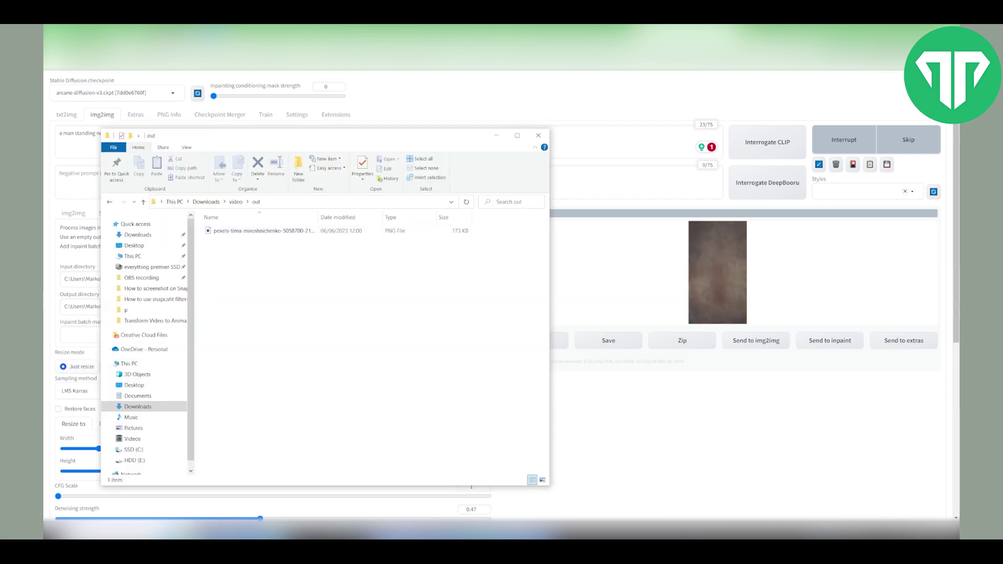
View the processed frames in the "out" folder as large icons and move the folder window aside.
left_click(186, 146)
left_click(245, 160)
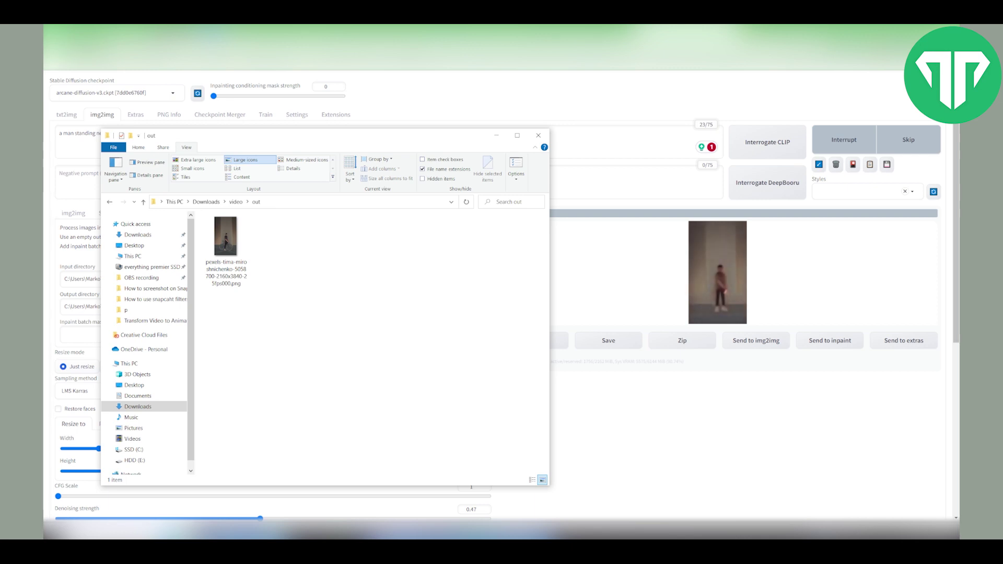
left_click_drag(343, 137, 506, 104)
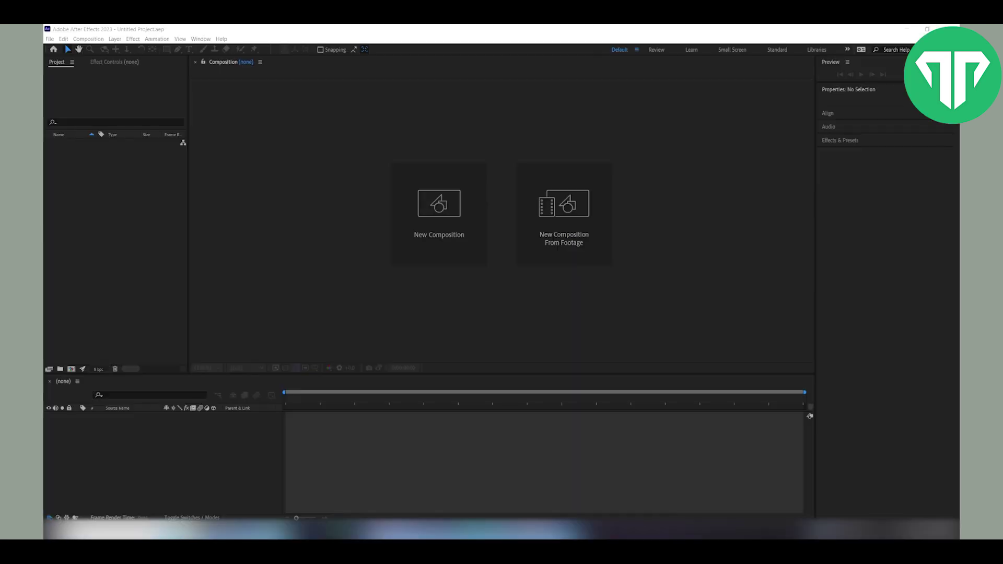
Switch to After Effects and import the processed frames from Downloads\video\out as a PNG sequence.
right_click(148, 236)
mouse_move(188, 276)
left_click(272, 276)
scroll(97, 175, "up", 3)
left_click(83, 112)
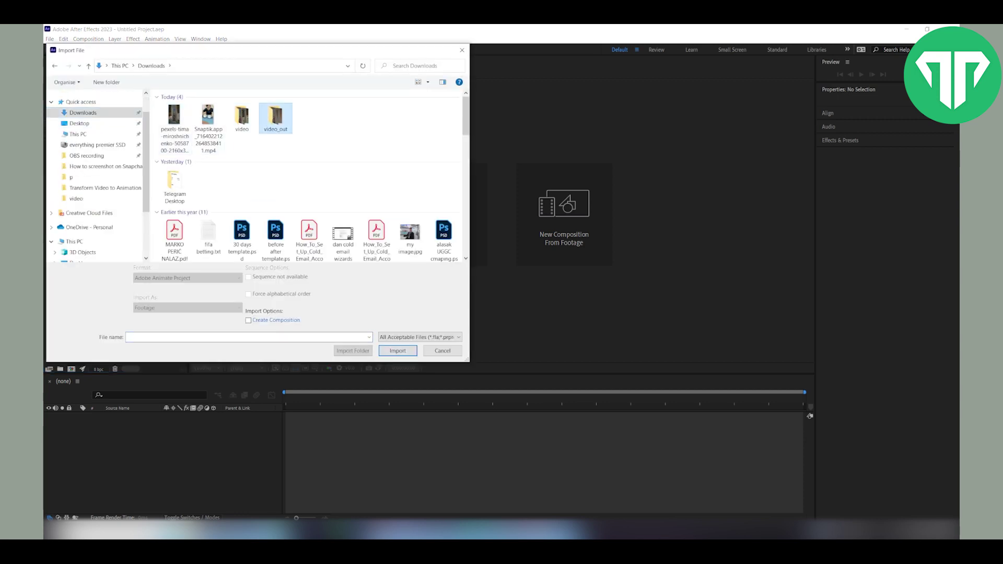
double_click(242, 116)
double_click(175, 114)
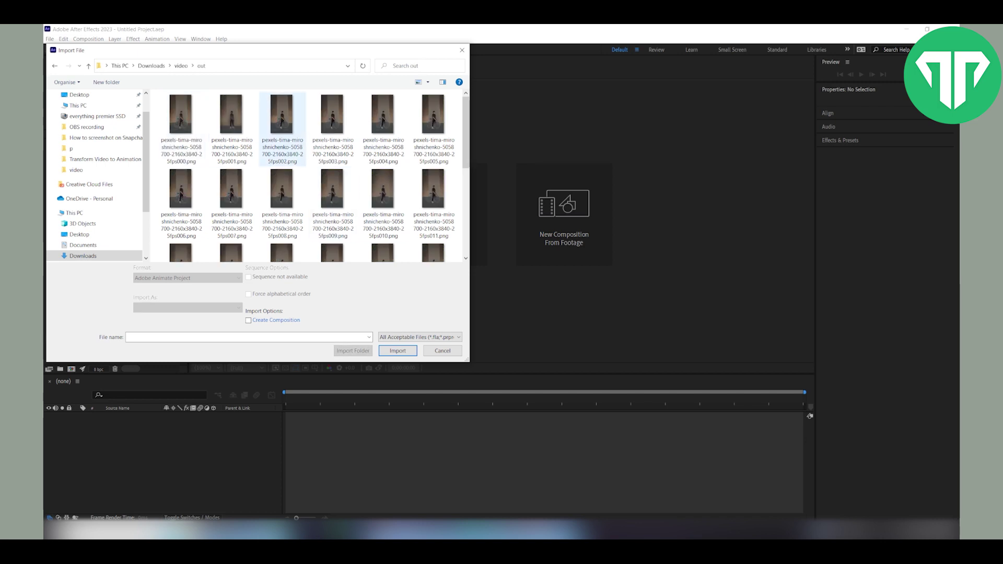
left_click(181, 115)
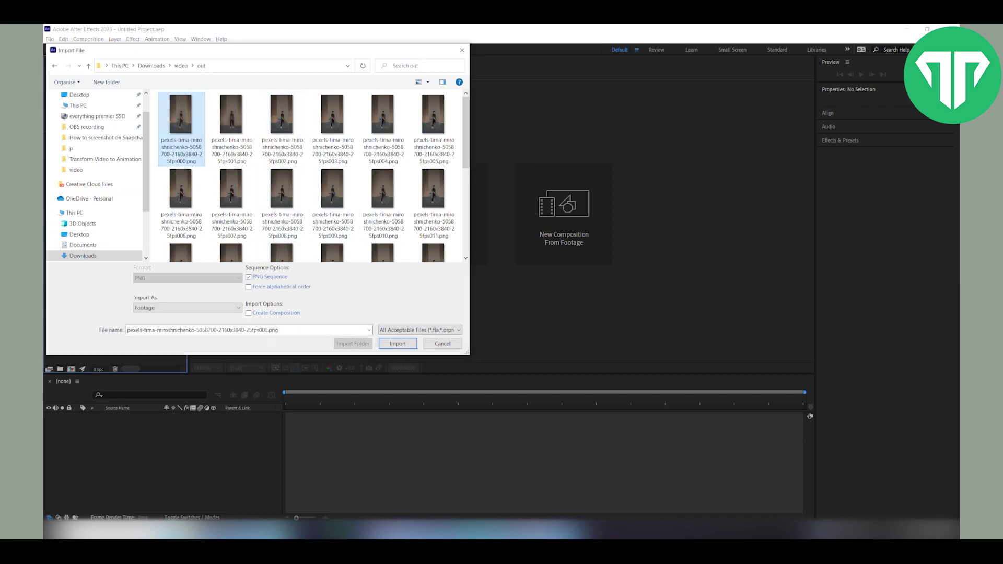
key("Return")
Interpret the imported PNG sequence at a frame rate of 15 frames per second.
right_click(73, 143)
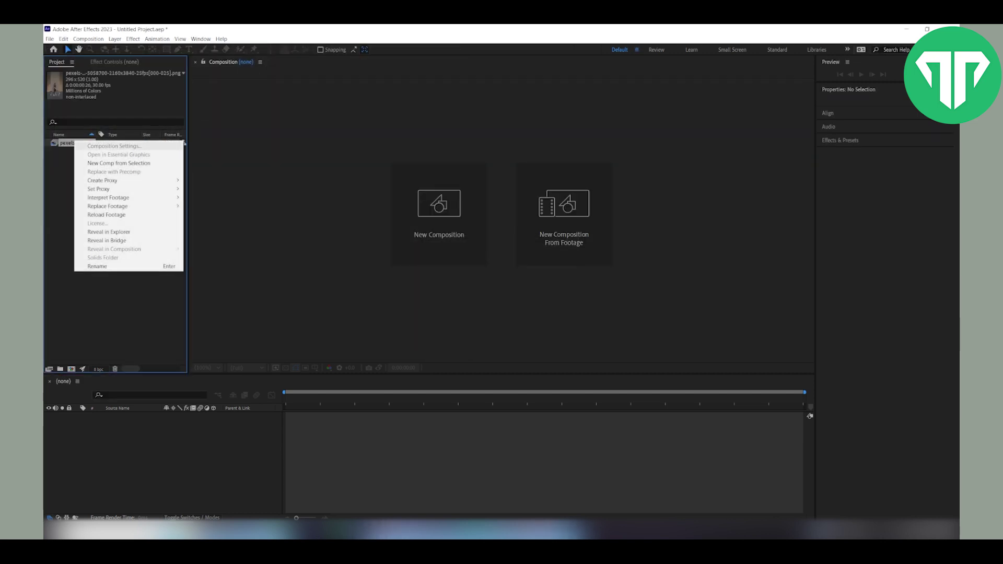
mouse_move(128, 198)
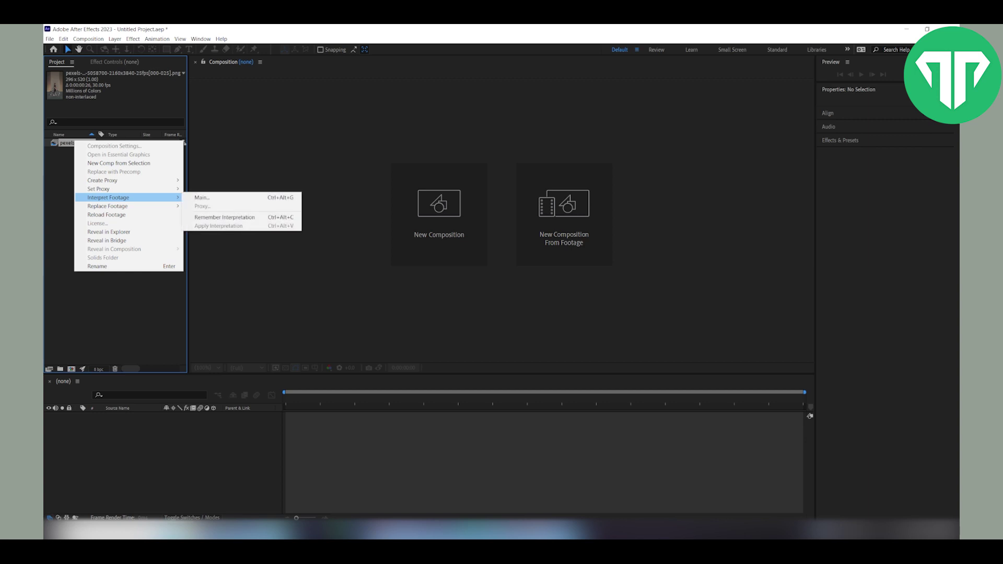
left_click(202, 198)
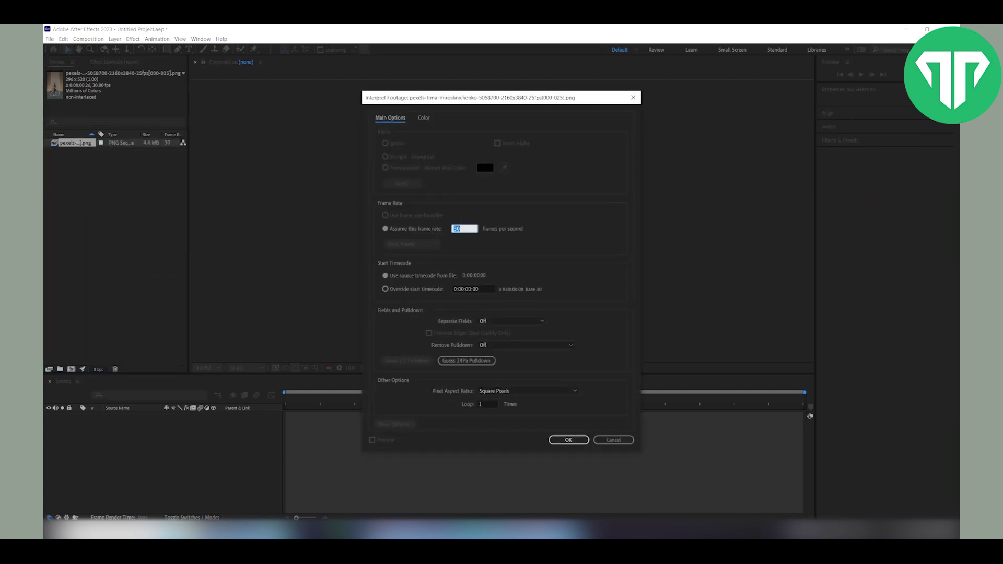
type("15")
left_click(569, 440)
Create a composition from the PNG sequence and preview its playback.
left_click_drag(76, 143, 78, 428)
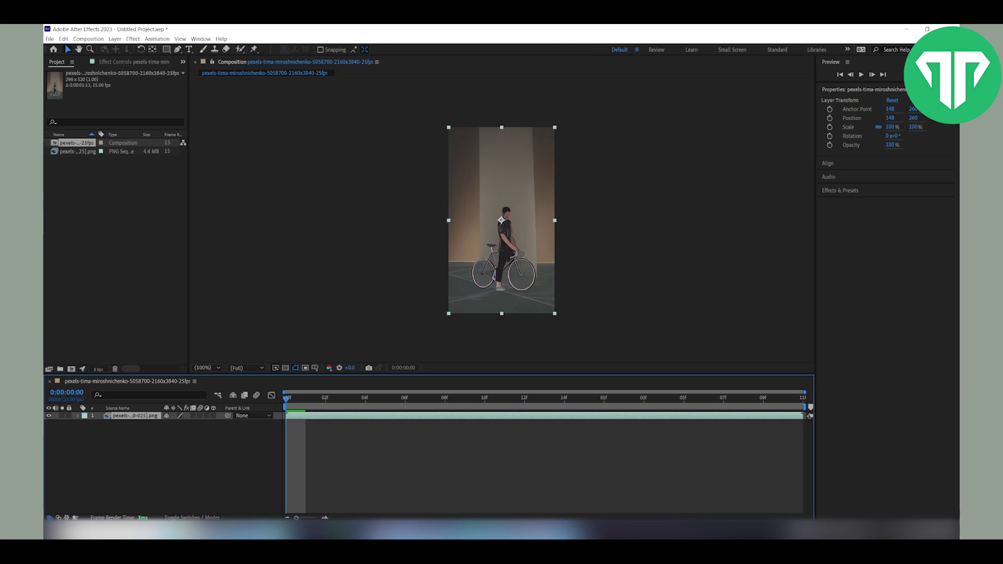
key("space")
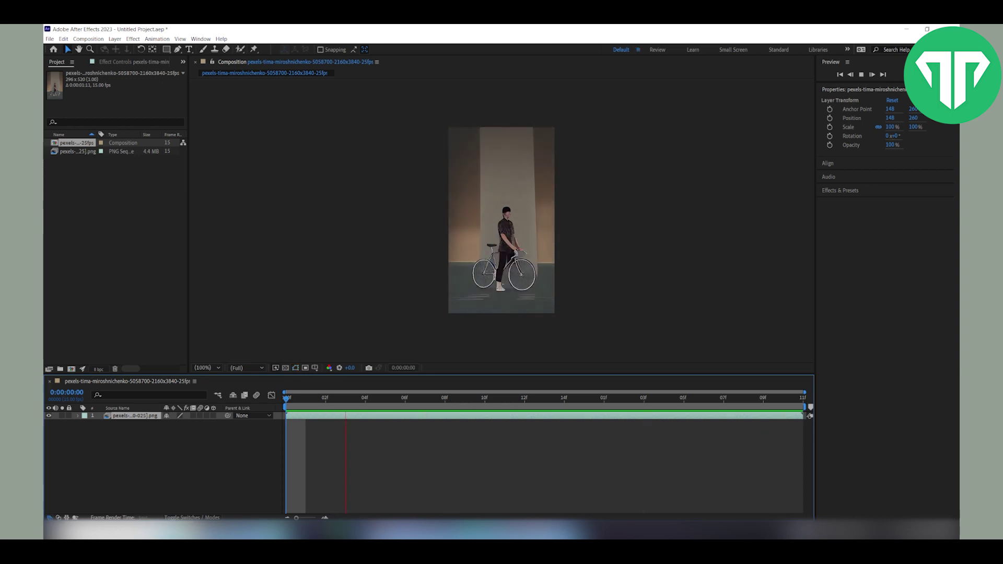
key("space")
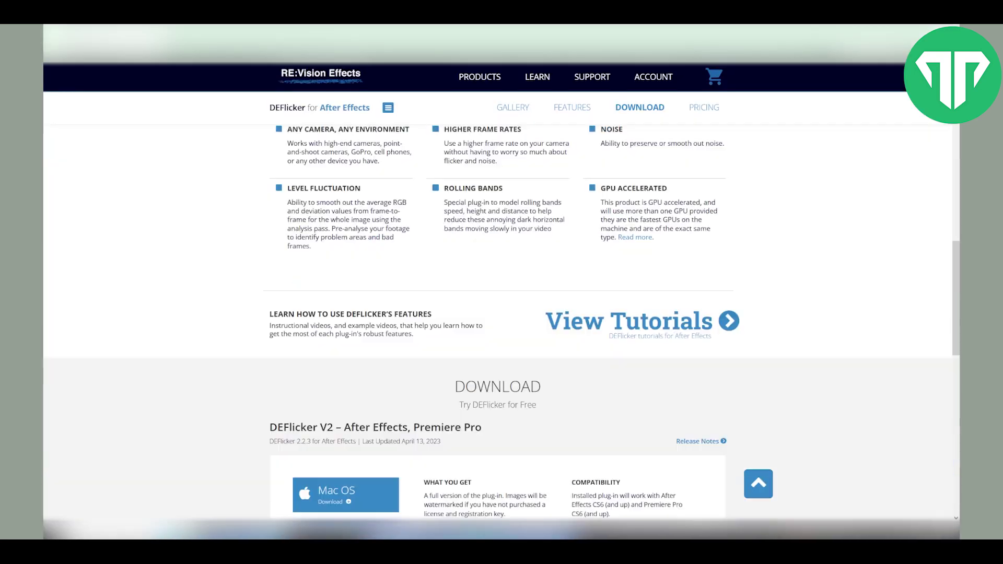
Look over the DEFlicker for After Effects web page and search the effects and presets for "def".
scroll(498, 321, "up", 3)
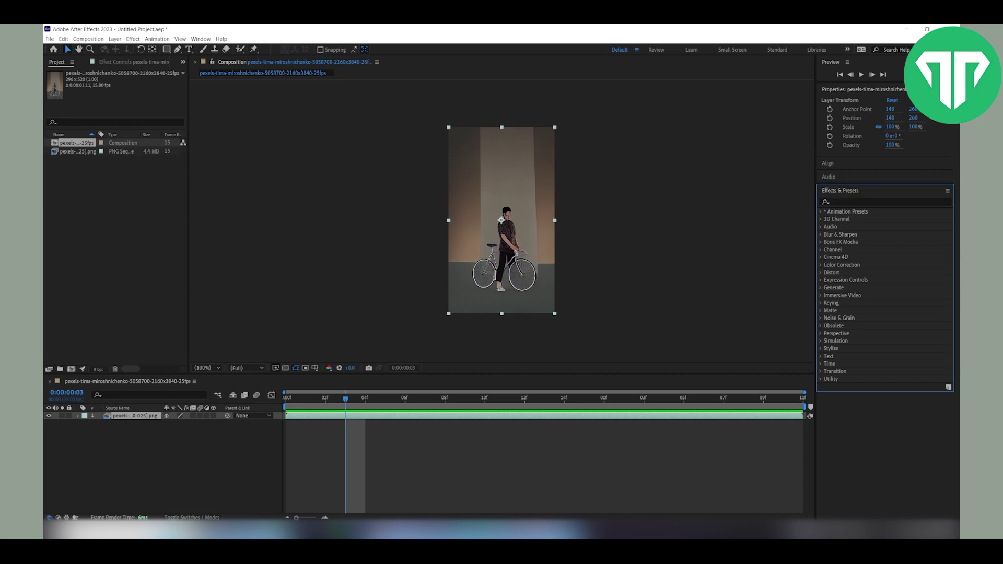
left_click(857, 202)
type("def")
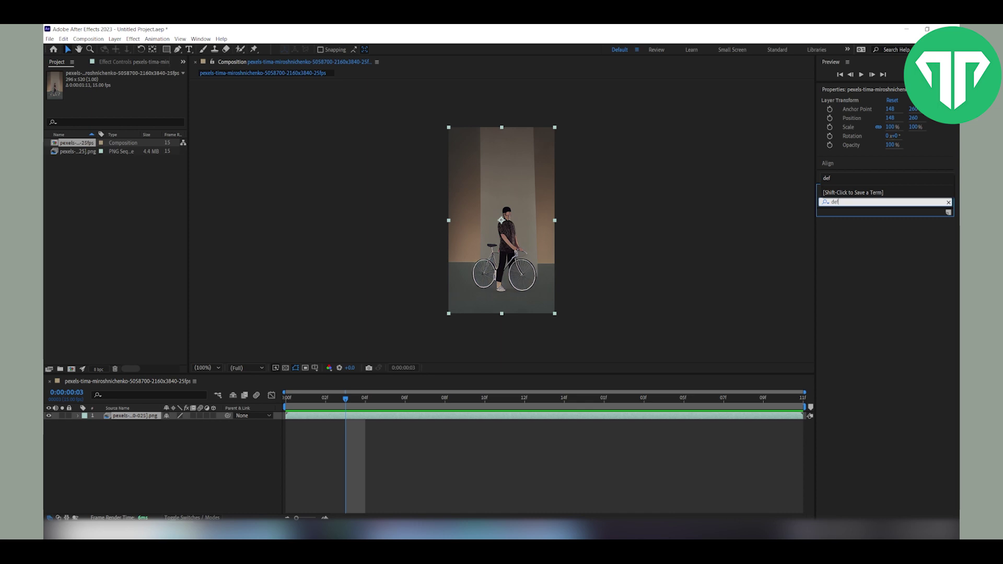
Return the playhead to the composition's first frame and send the composition to the Adobe Media Encoder queue.
key("alt+Tab")
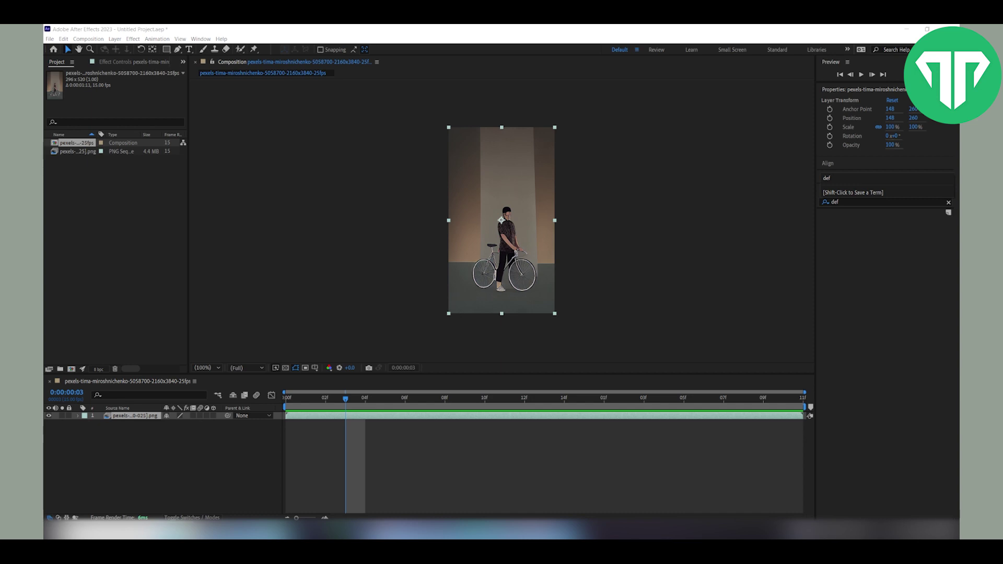
left_click(286, 398)
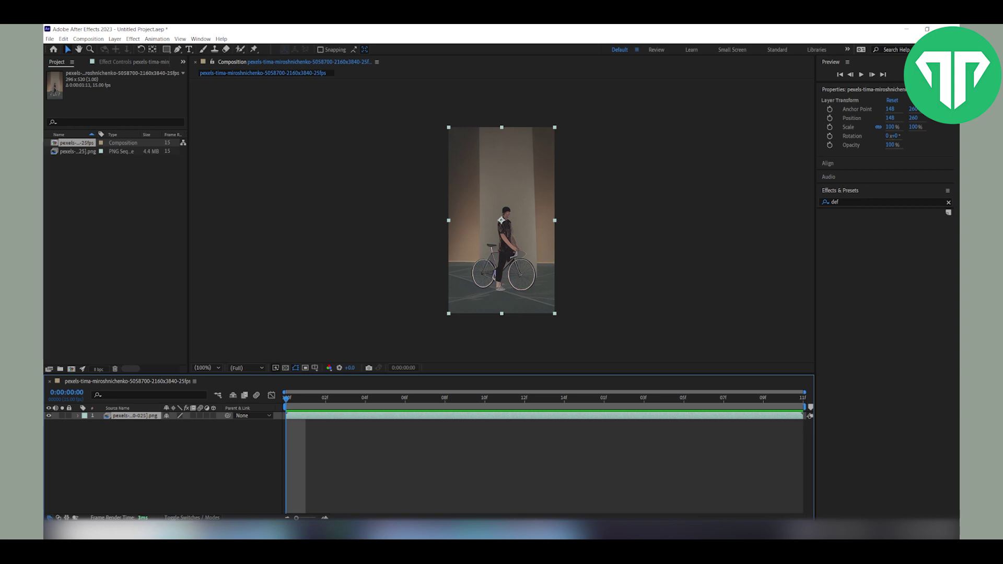
left_click(88, 39)
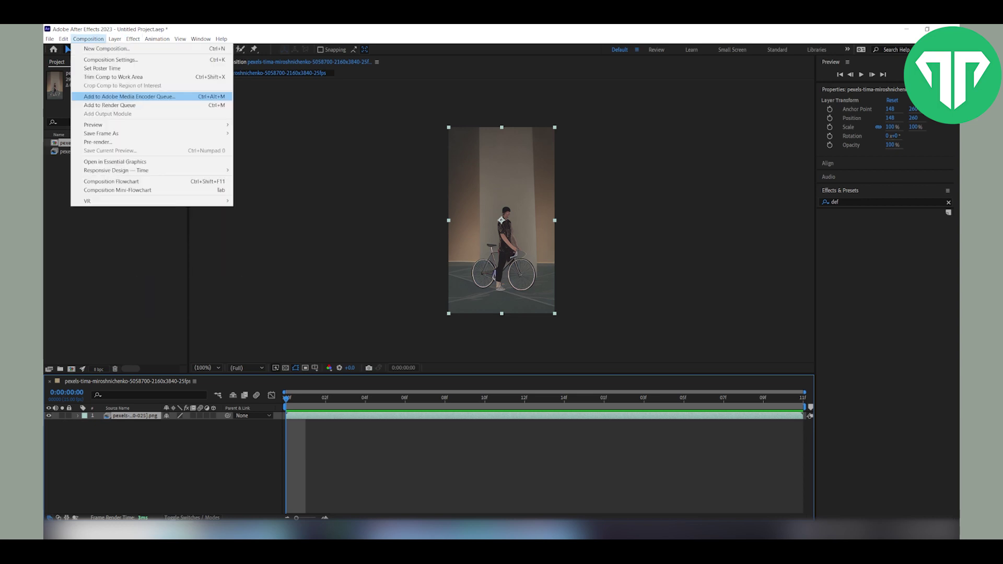
left_click(129, 97)
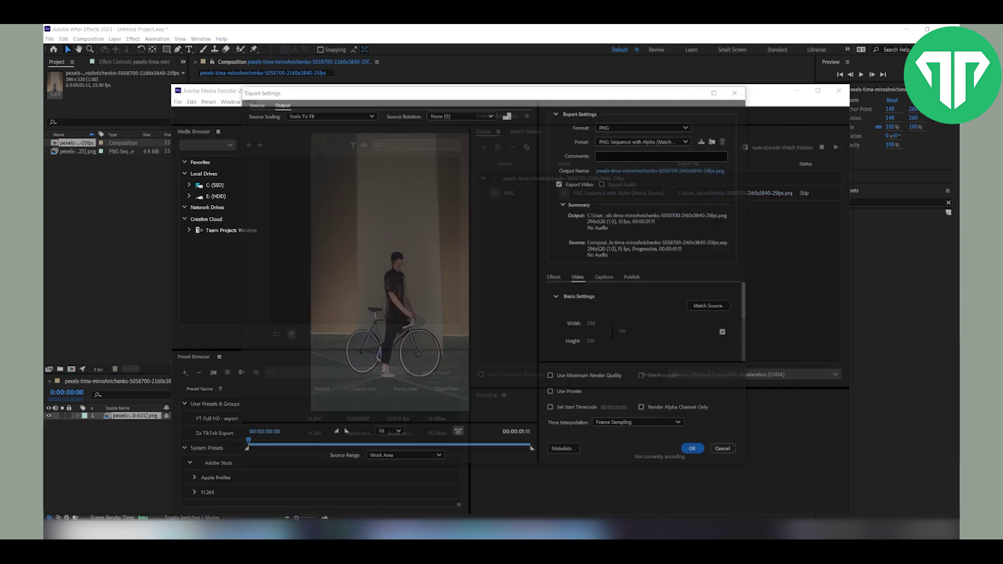
Set the export format to H.264 and enable Use Maximum Render Quality and Render at Maximum Depth.
left_click(646, 125)
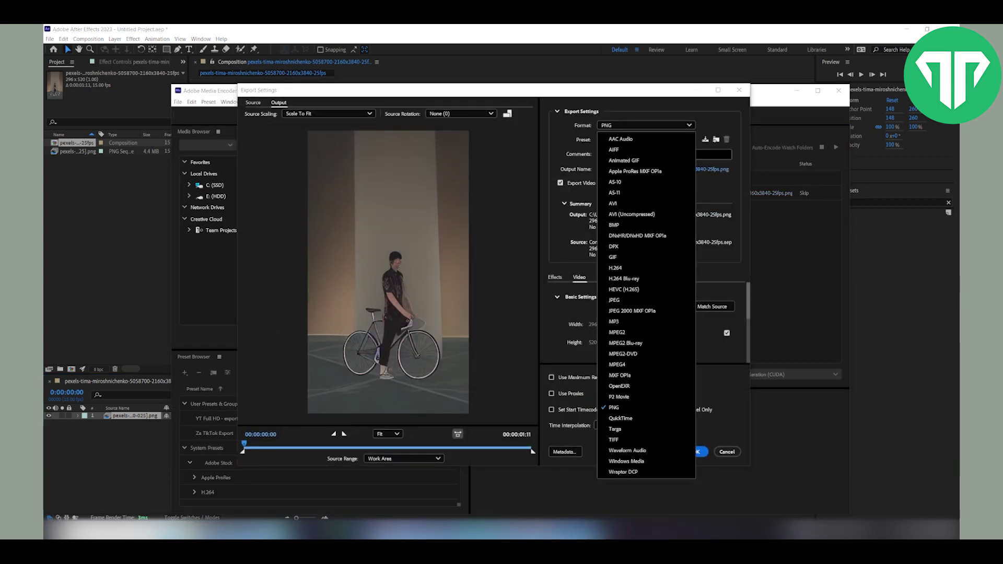
key("Escape")
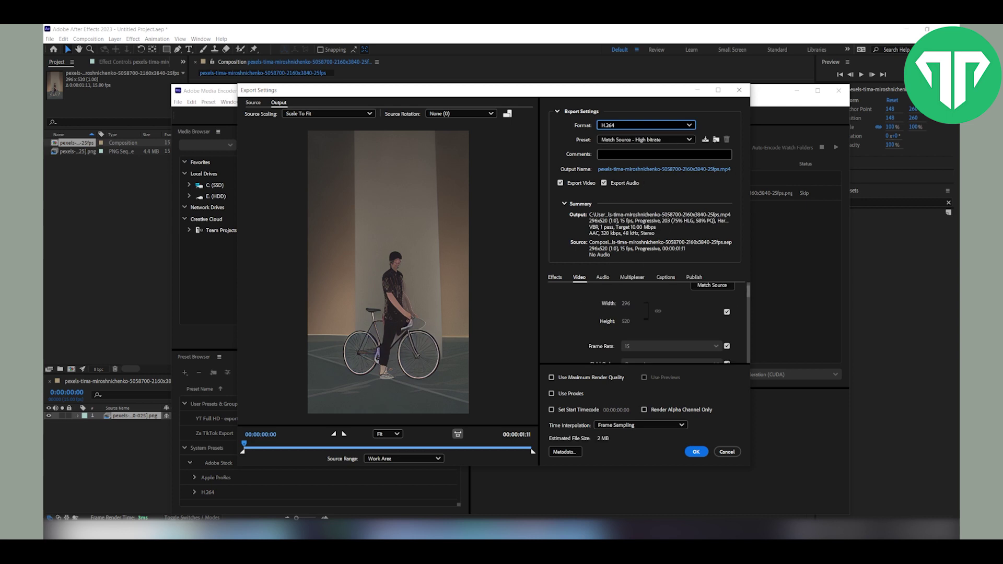
left_click(551, 378)
scroll(643, 323, "down", 4)
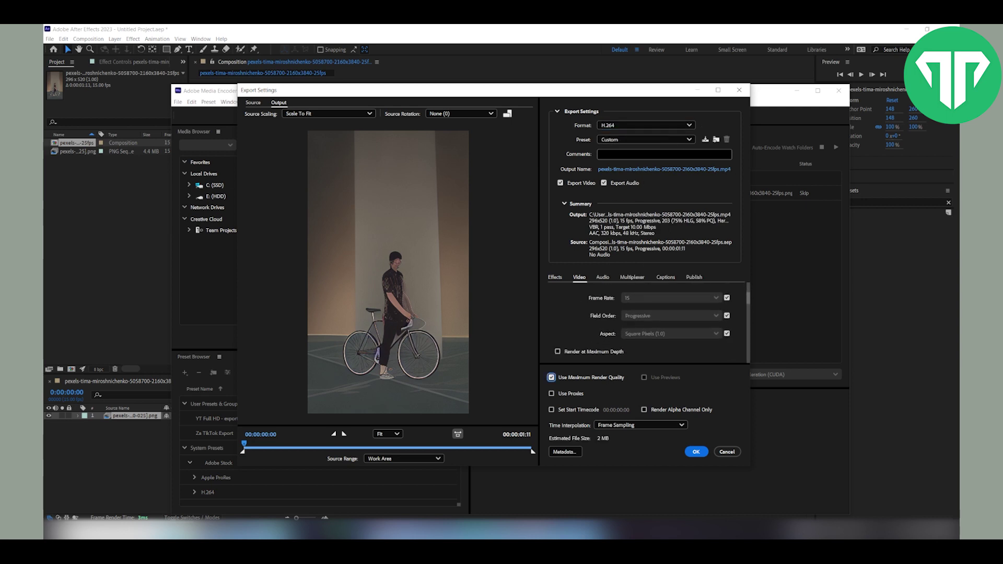
left_click(558, 324)
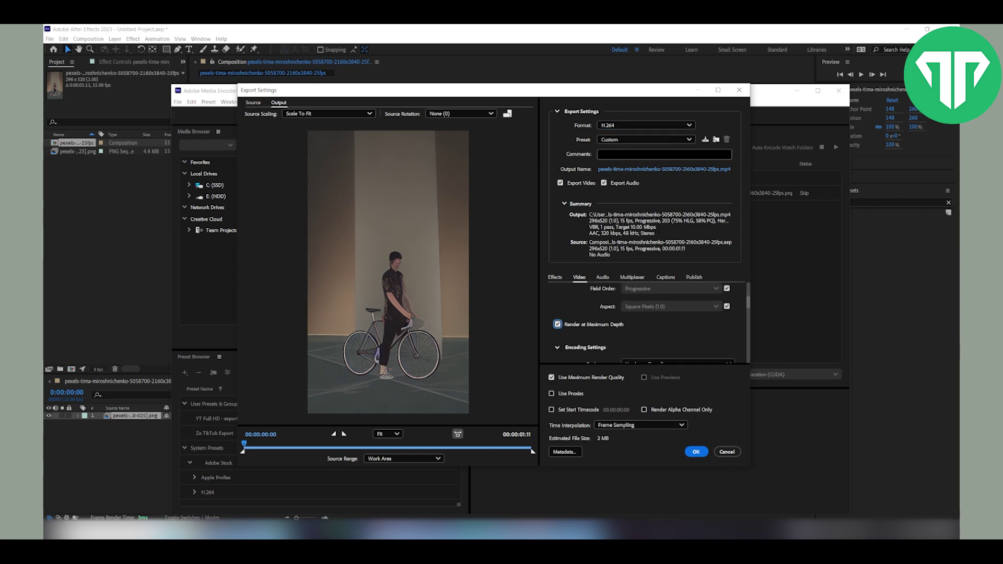
Set the export's output file to asdasd.mp4 in the Downloads folder.
left_click(664, 169)
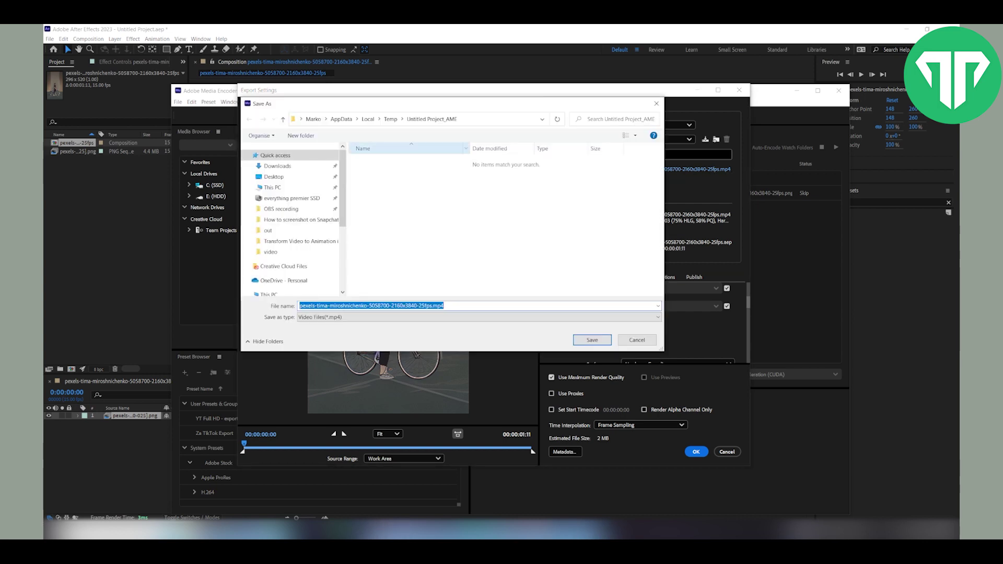
left_click(278, 166)
left_click(448, 306)
type("asdasd")
key("Return")
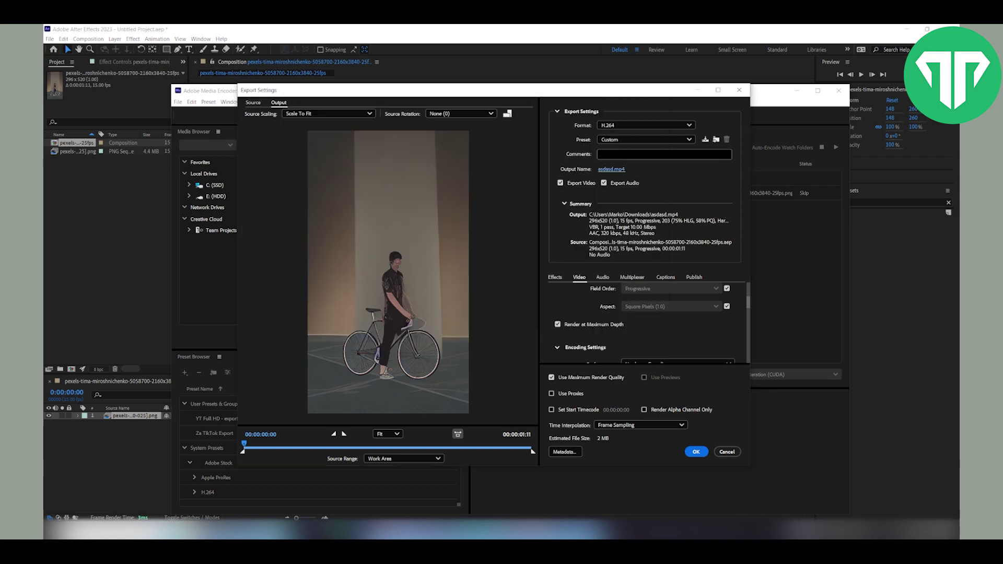
Accept the export settings, encode the queued composition and open the exported asdasd.mp4.
left_click(696, 452)
left_click(836, 147)
left_click(722, 193)
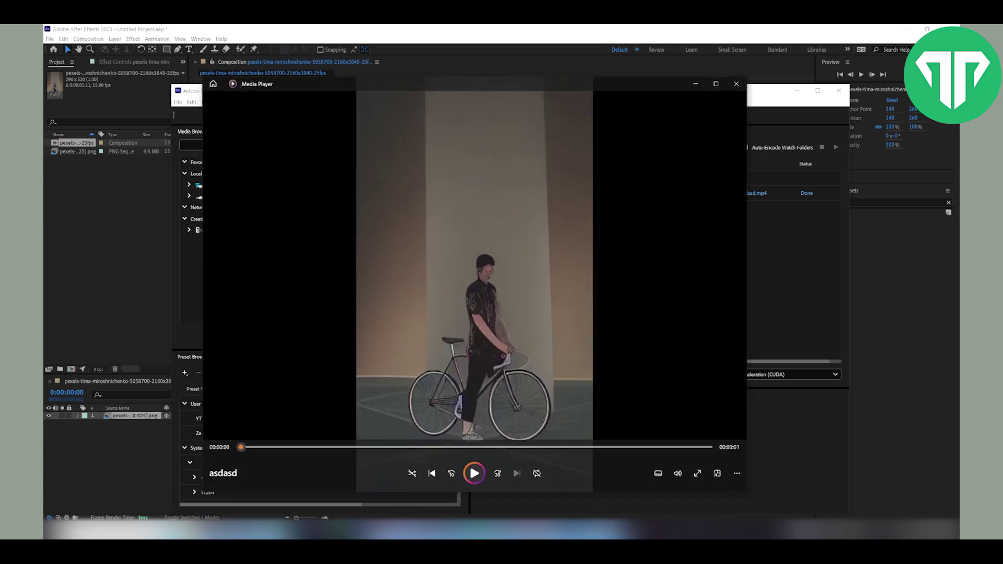
Play the exported asdasd video in Media Player to check the stylized animation.
key("space")
key("space")
key("space")
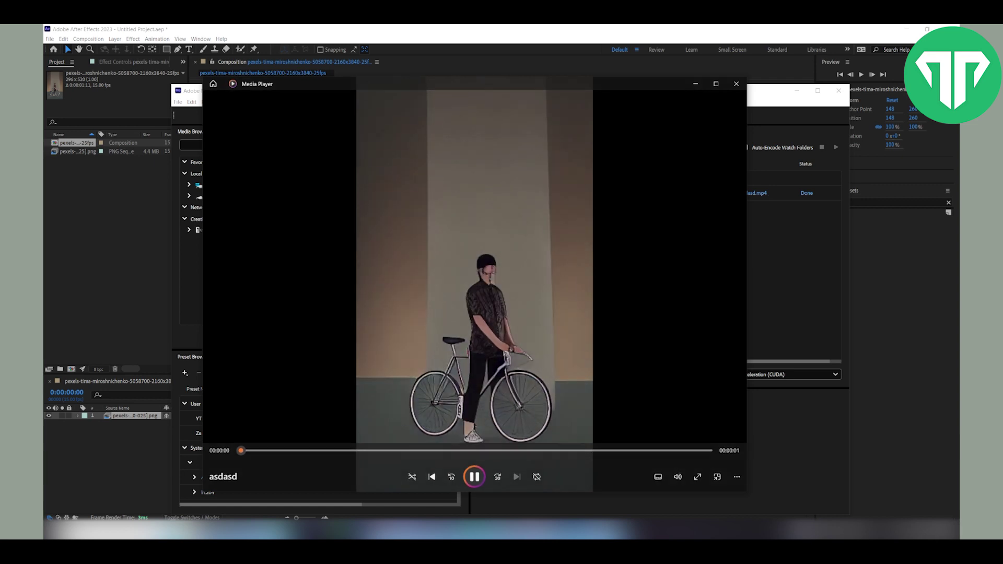